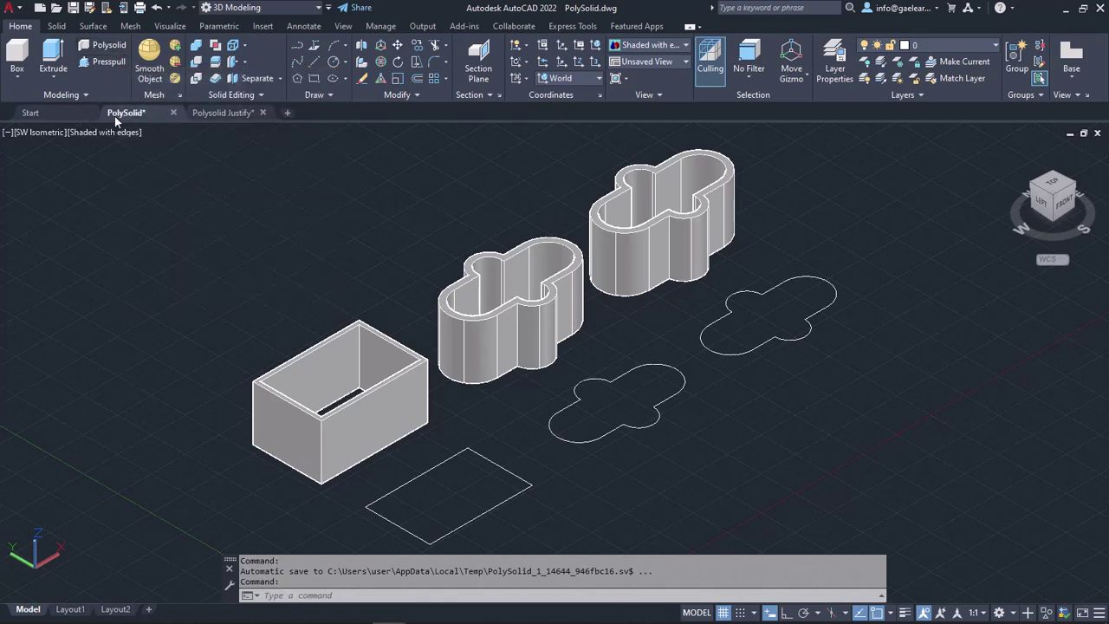
Step: Activate the command line in the PolySolid drawing
click(342, 597)
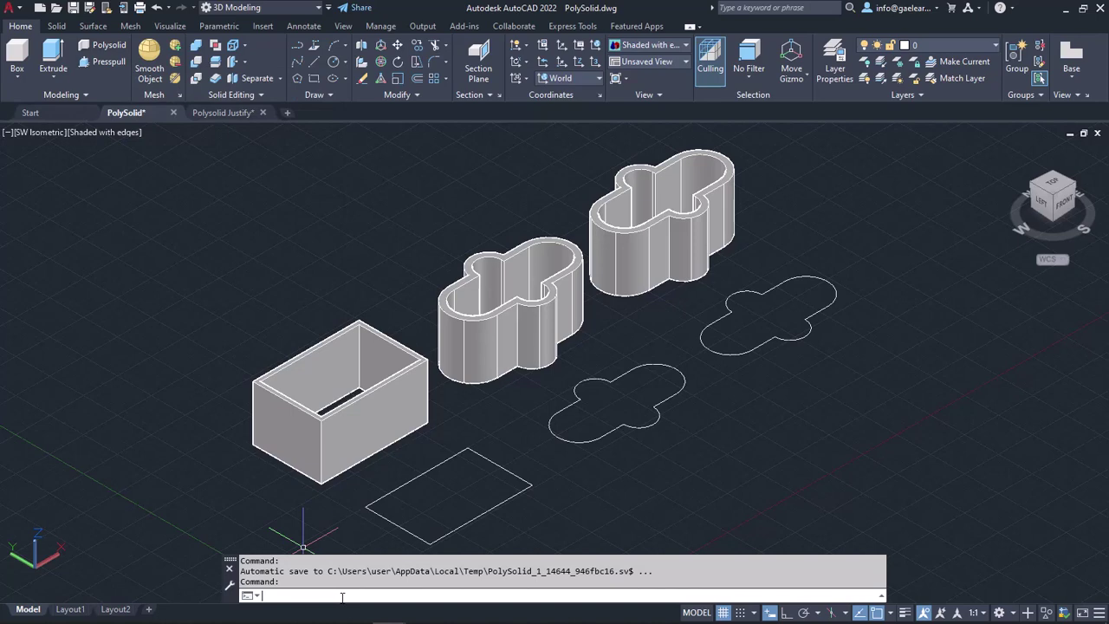
Step: Launch POLYSOLID (height 4, width 0.4, center justified) and pick its Height option
text(PO)
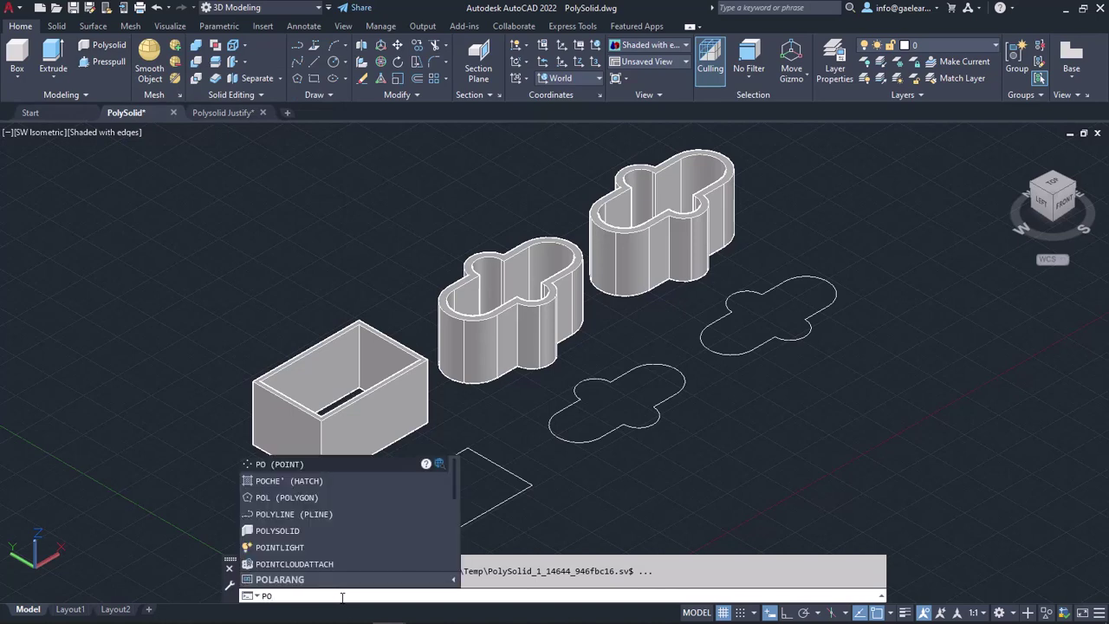
text(LYsolid)
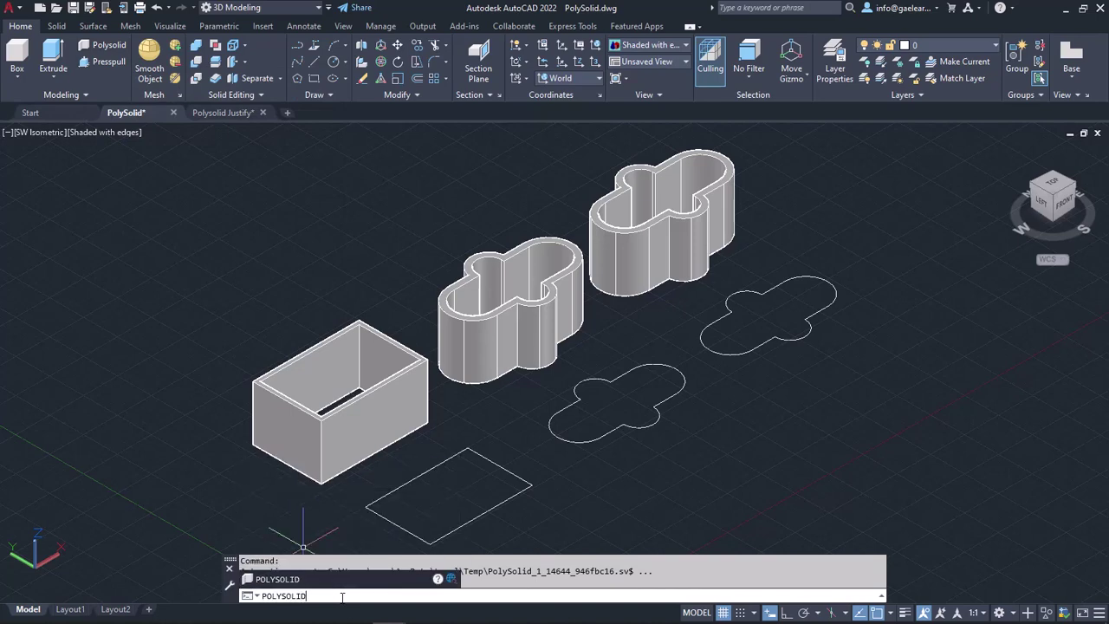
key(Return)
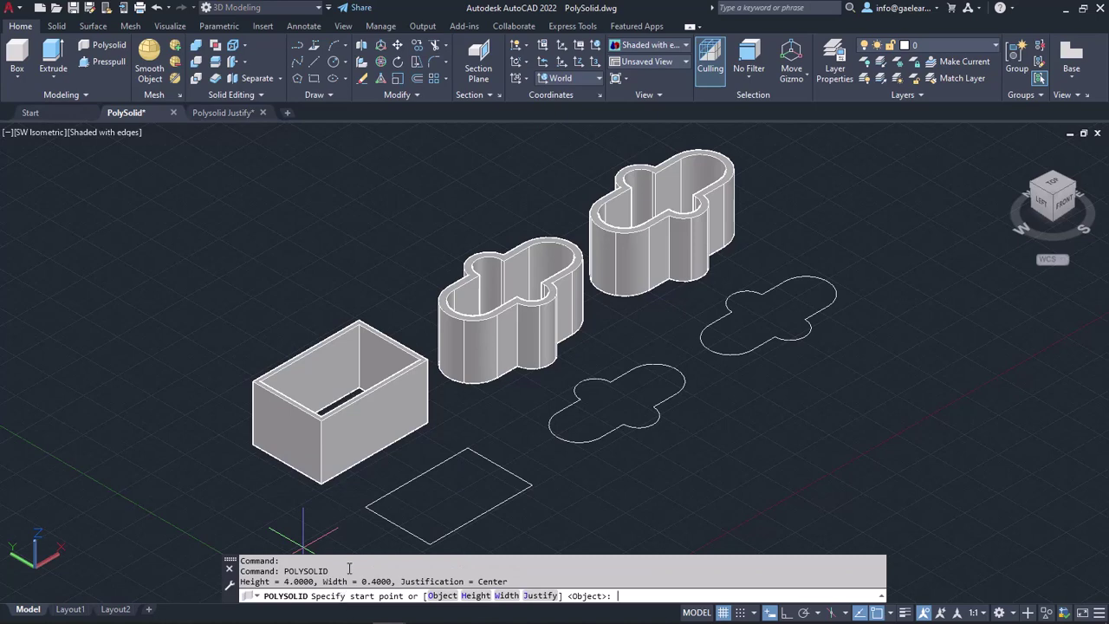
middle_drag(343, 507, 341, 470)
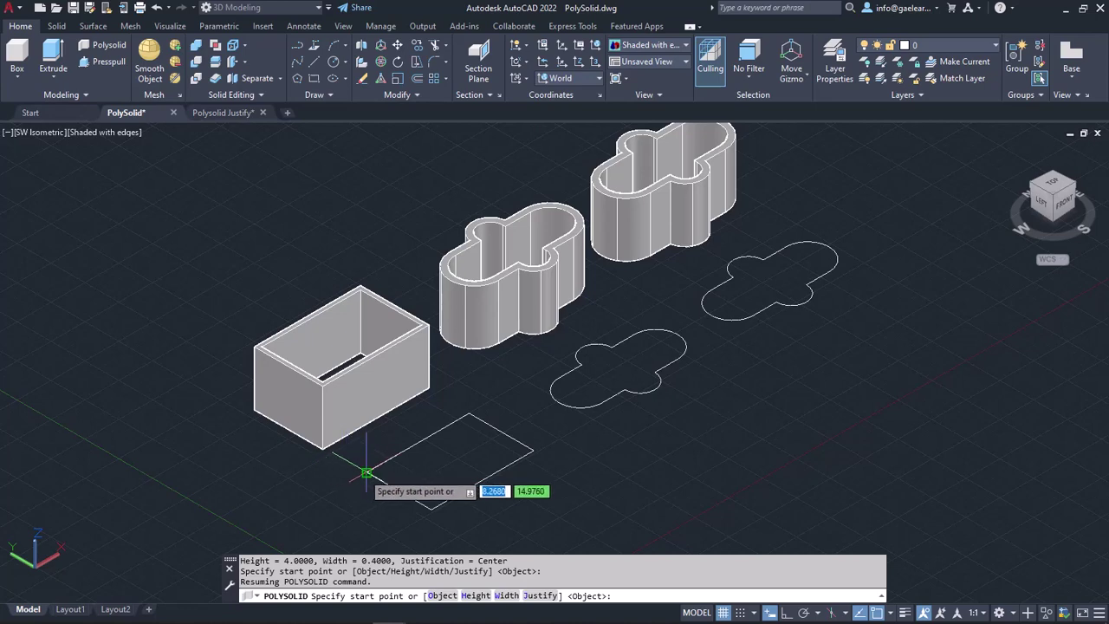
click(476, 595)
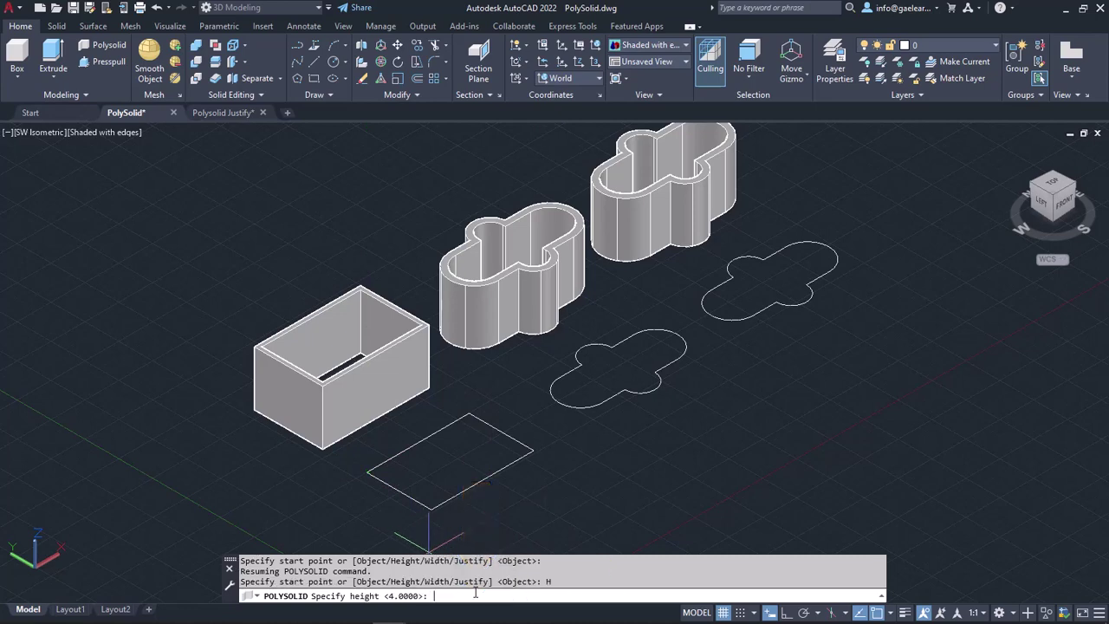
Step: Set wall height 4 and width 0.25, starting at the empty rectangle's corner
text(4)
key(Return)
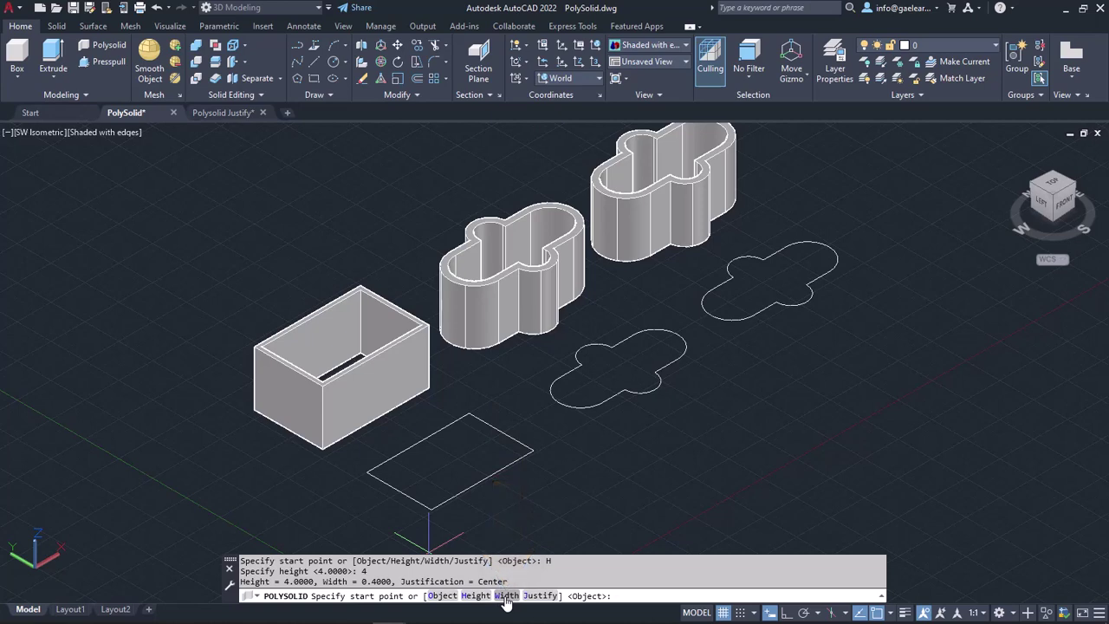
click(506, 597)
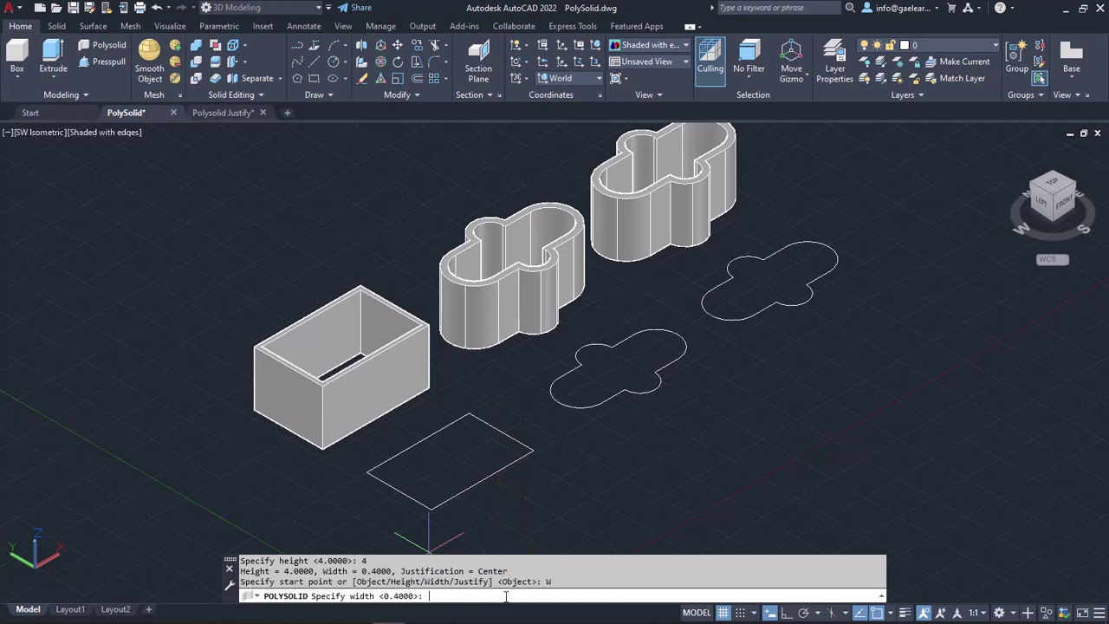
text(0.25)
key(Return)
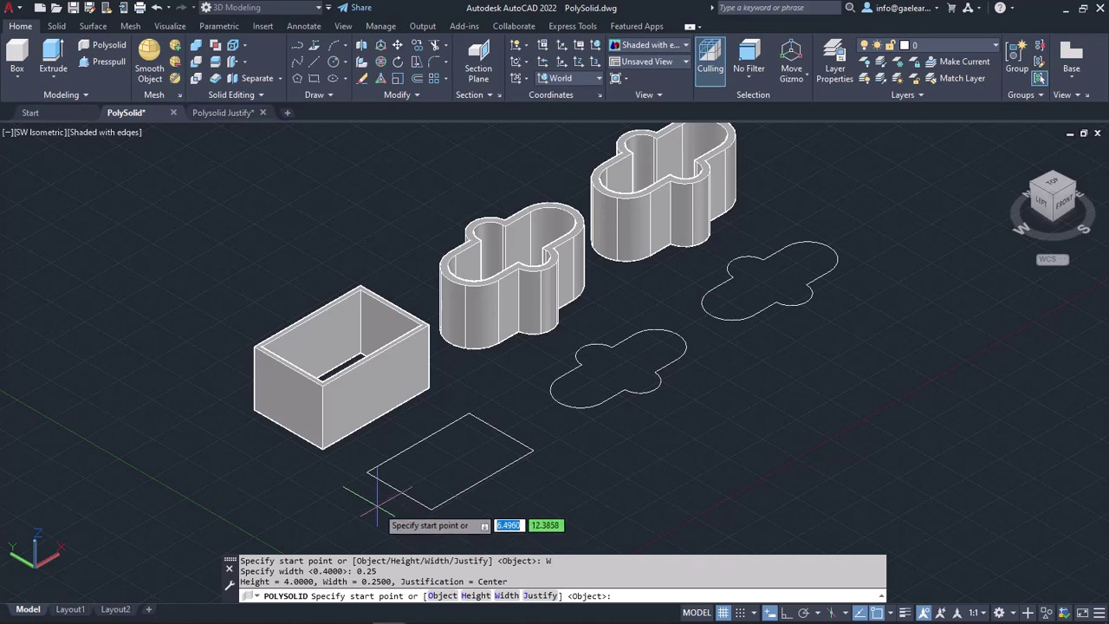
click(367, 474)
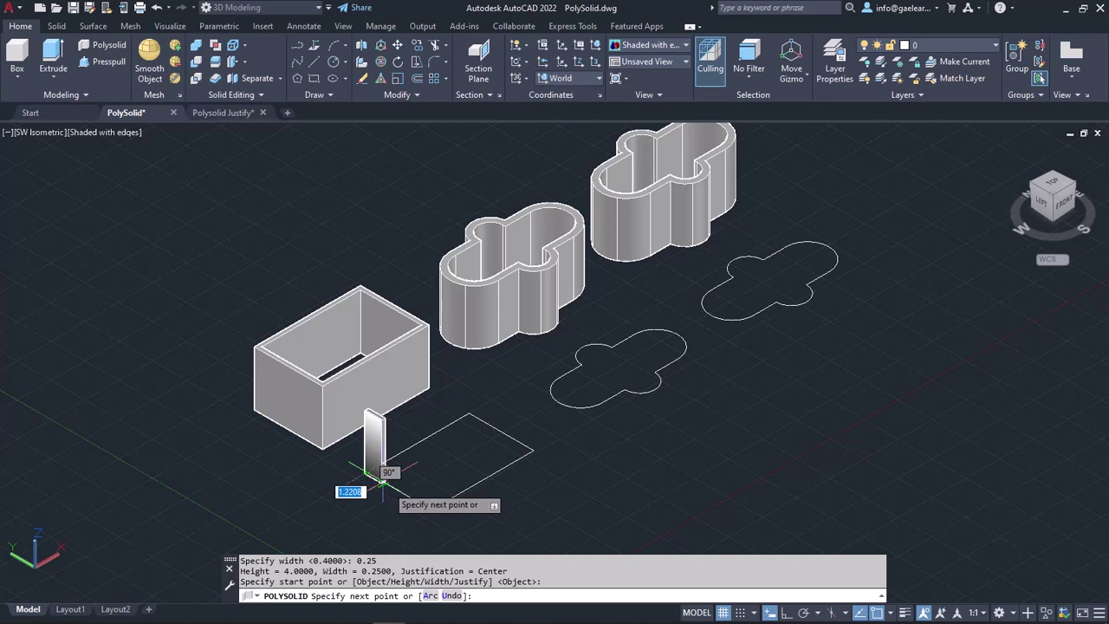
Step: Run walls along the rectangle's remaining corners and close them into a second box
click(431, 509)
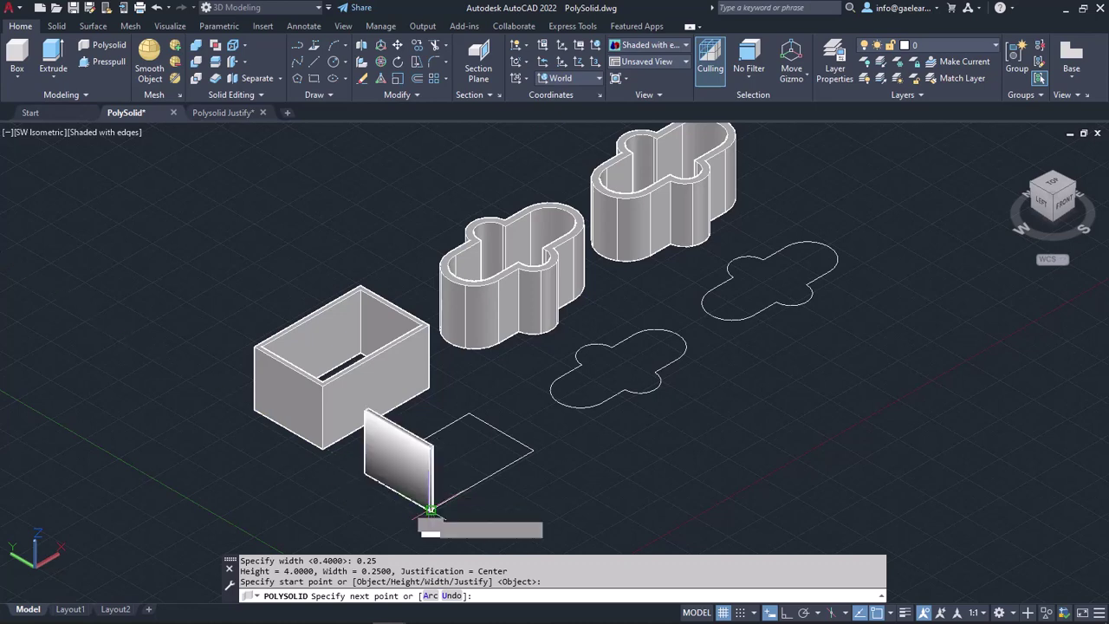
click(528, 456)
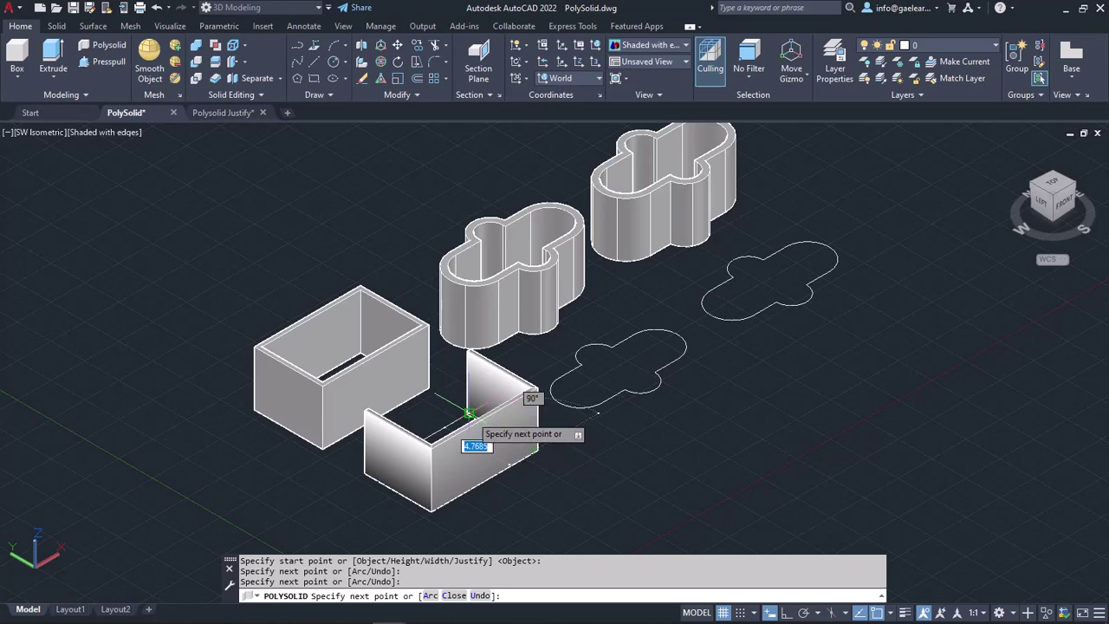
click(469, 414)
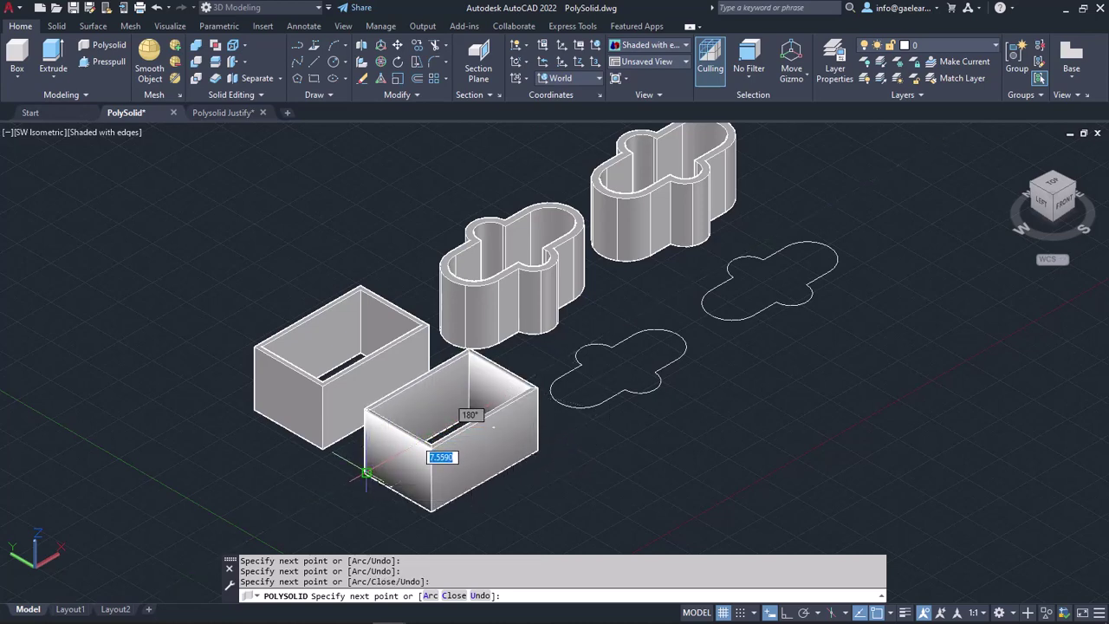
click(368, 473)
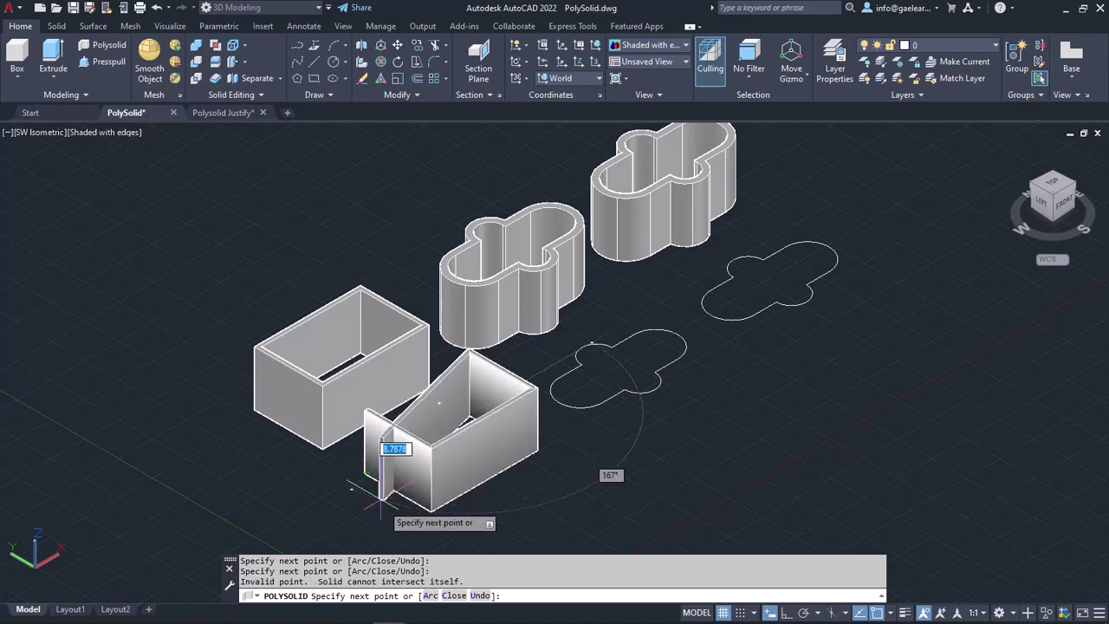
click(452, 596)
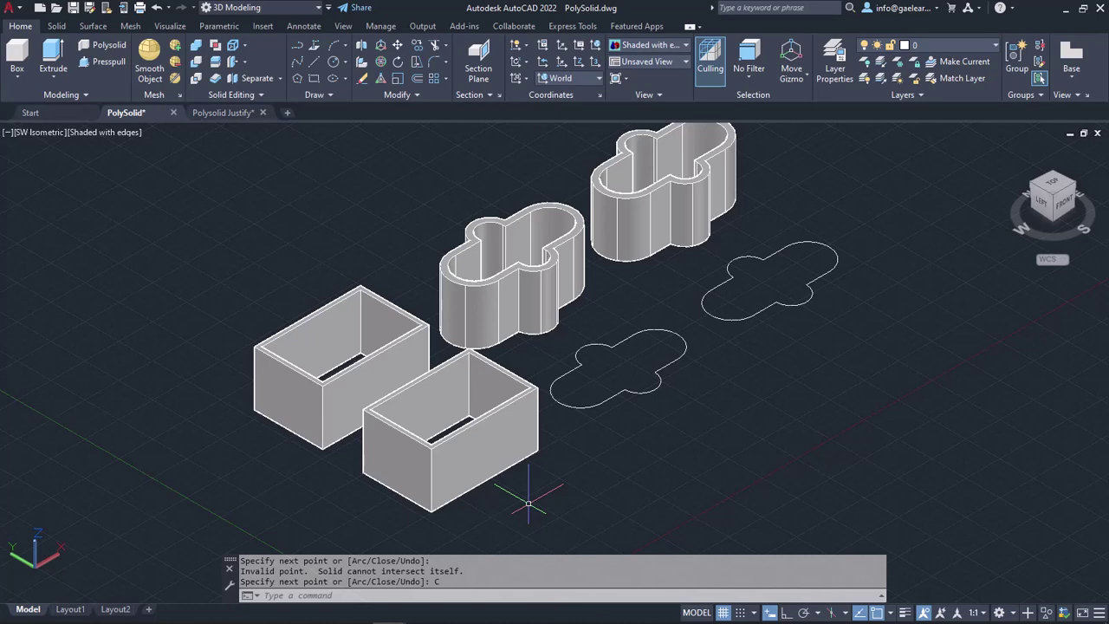
middle_drag(696, 408, 630, 460)
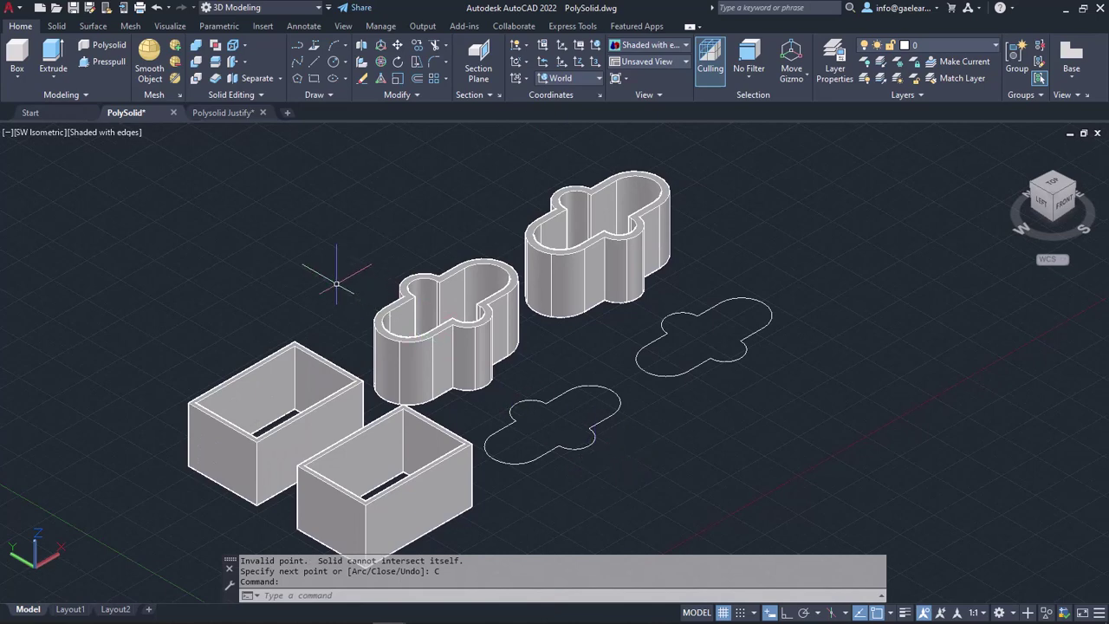
click(105, 49)
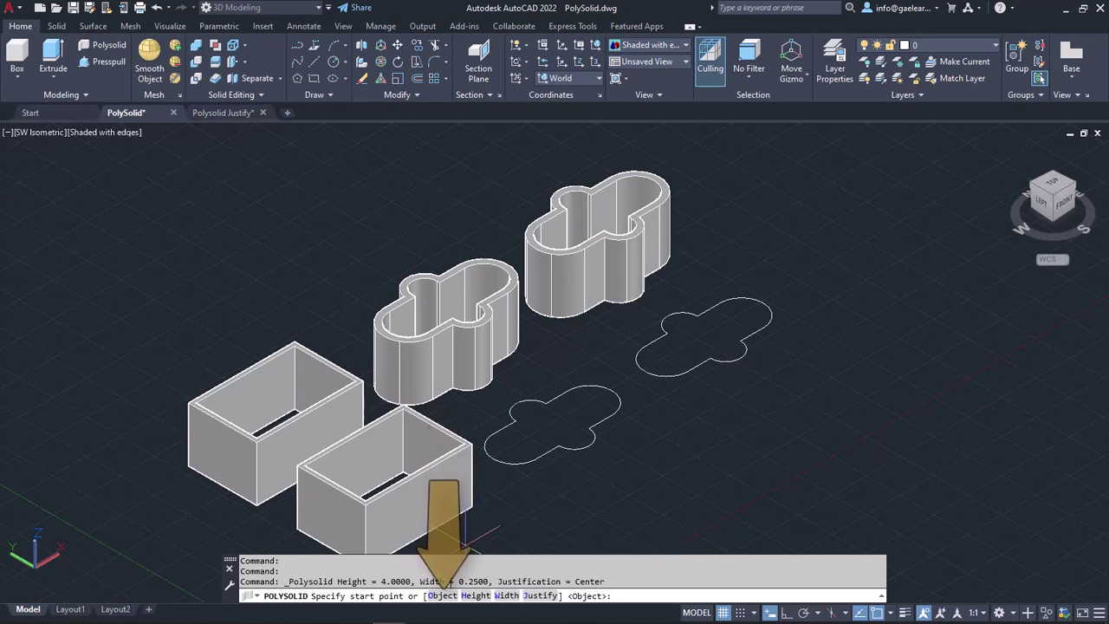
Step: Convert the lower clover outline into a polysolid wall using the Object option
click(443, 596)
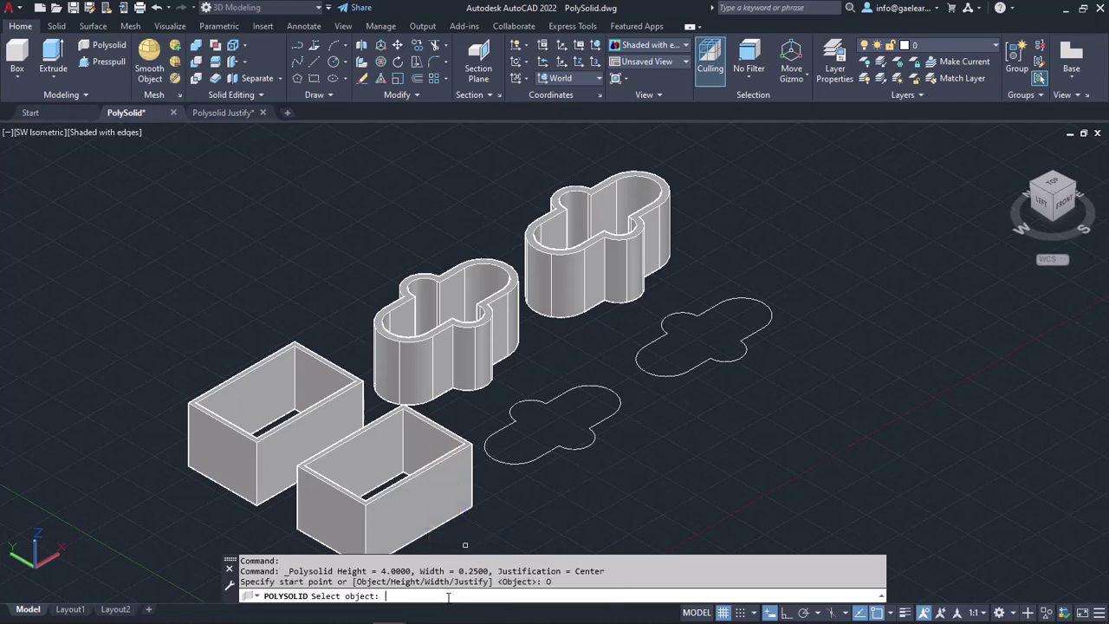
click(527, 462)
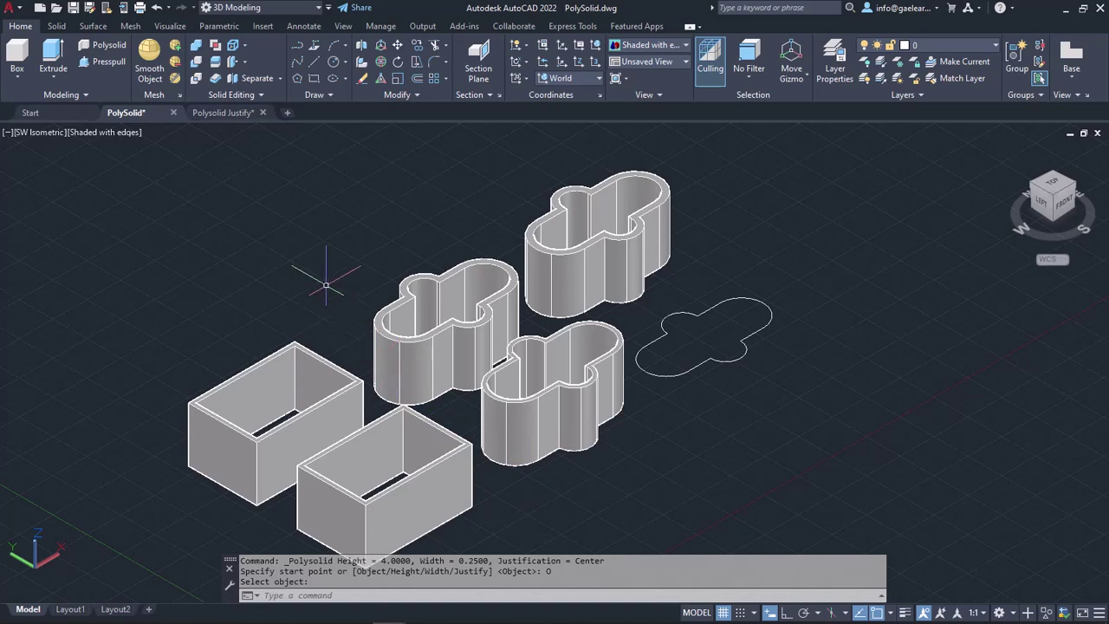
click(113, 45)
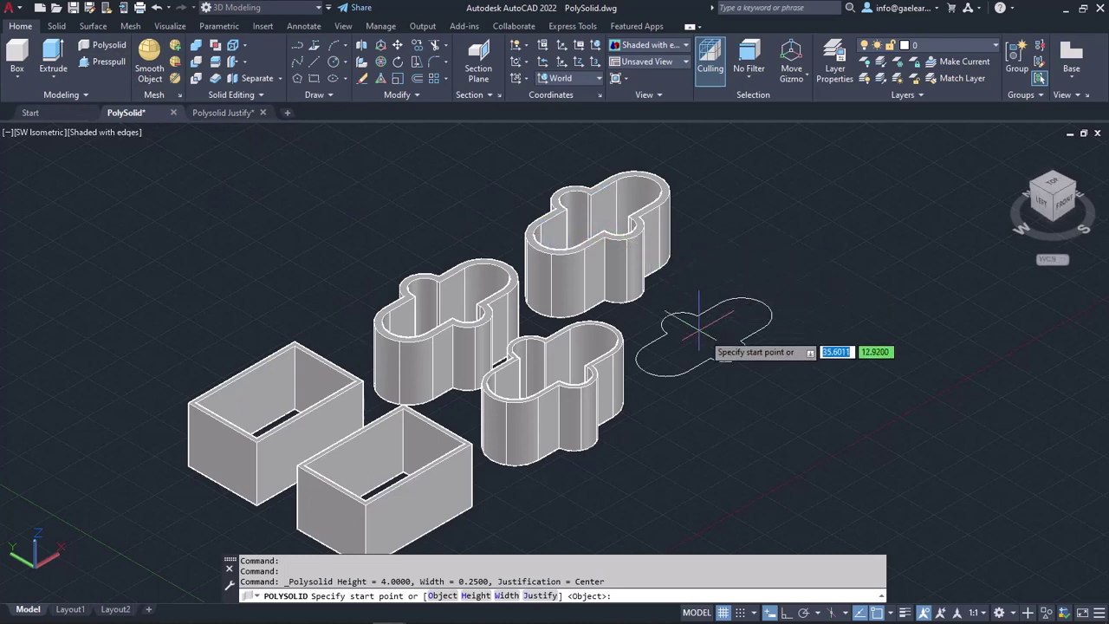
scroll(709, 305, up, 3)
Step: Restart Polysolid and draw a straight wall from the remaining clover outline's endpoint
middle_drag(733, 326, 582, 383)
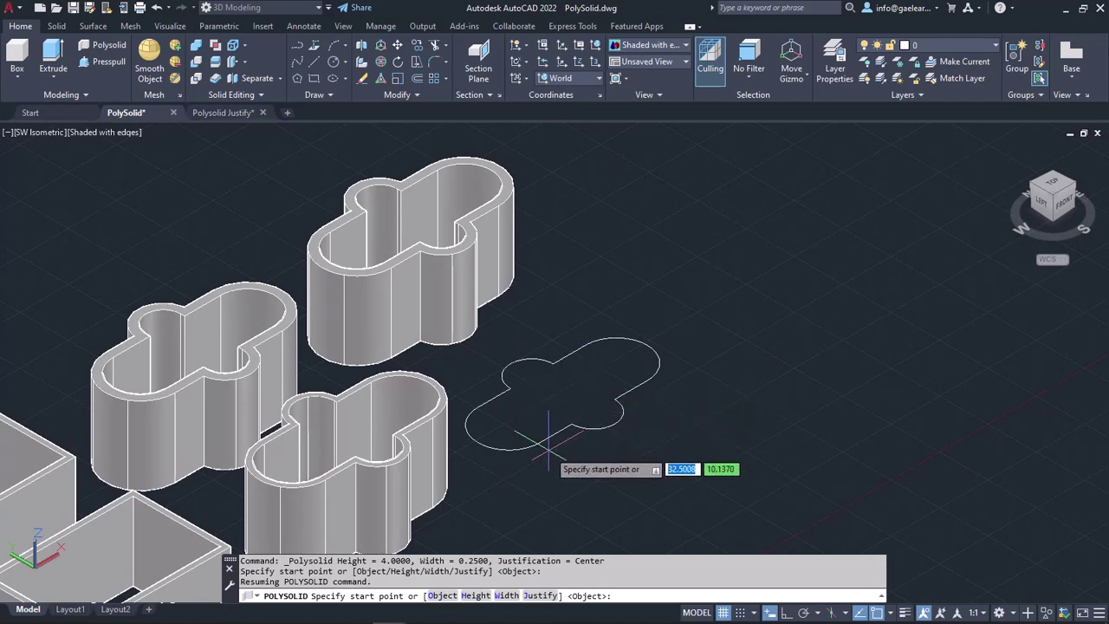
key(Escape)
key(Return)
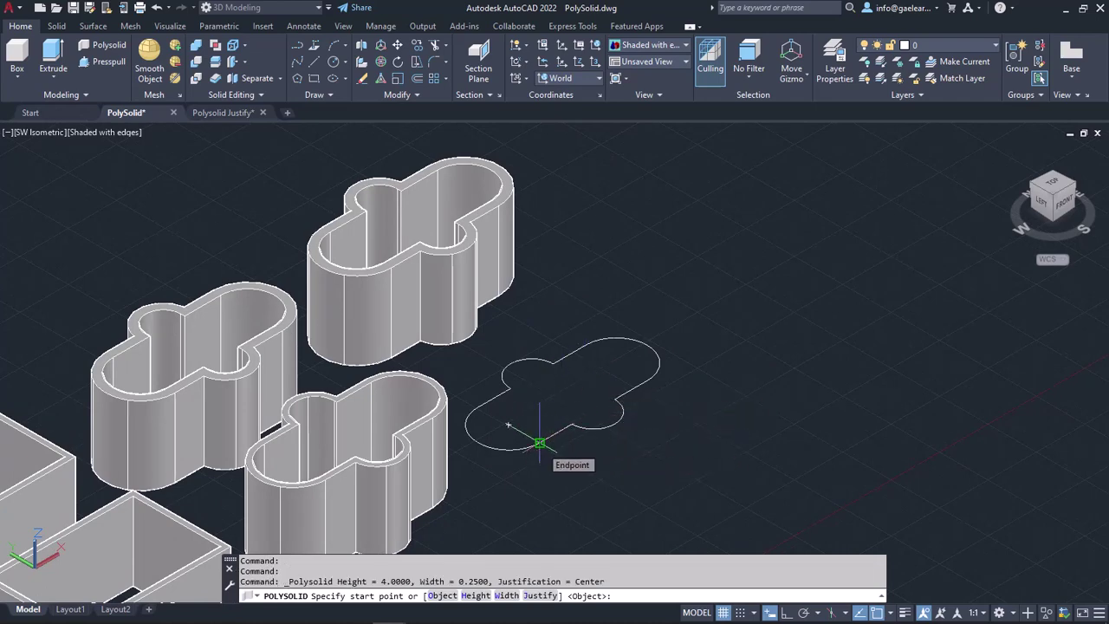
click(539, 443)
scroll(539, 442, up, 3)
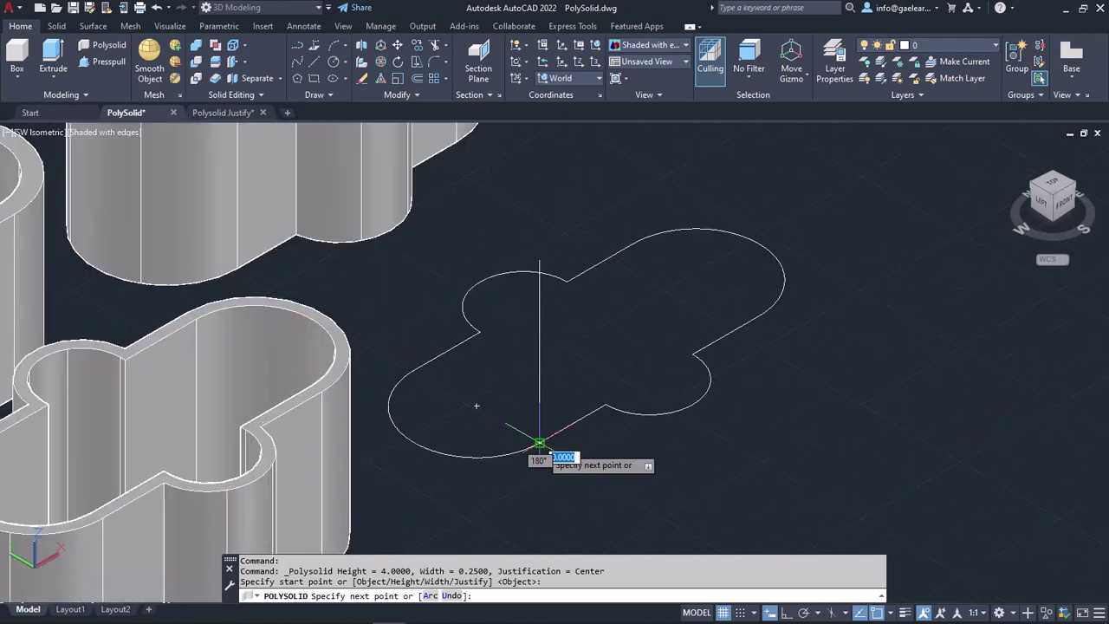
click(606, 405)
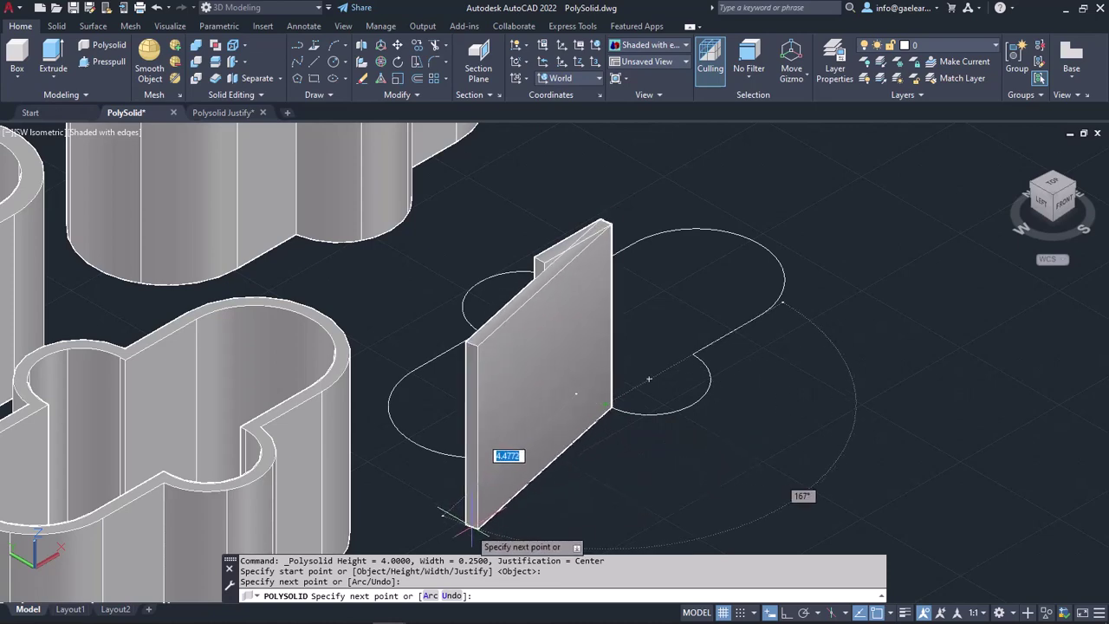
Step: Trace the first arc by second and end points, then a straight segment to the intersection
click(431, 596)
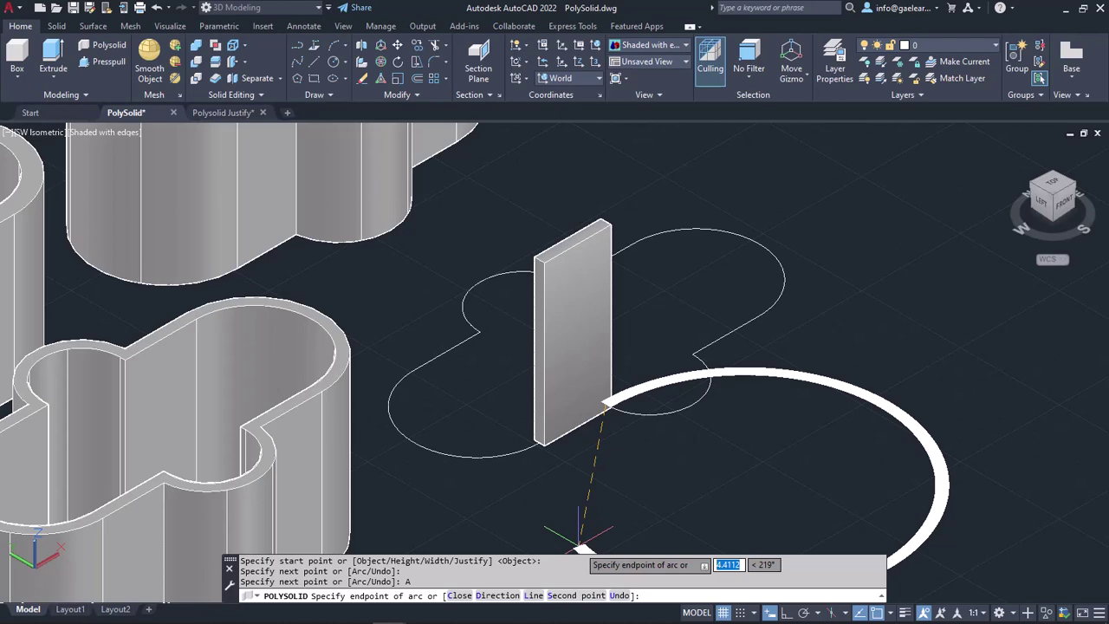
click(585, 597)
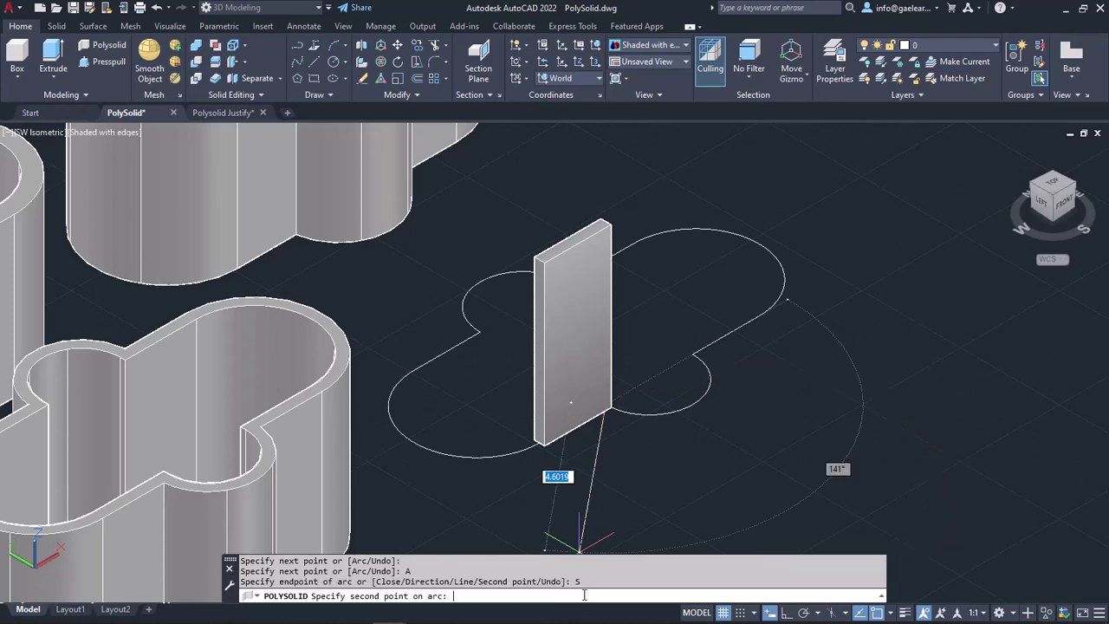
click(693, 405)
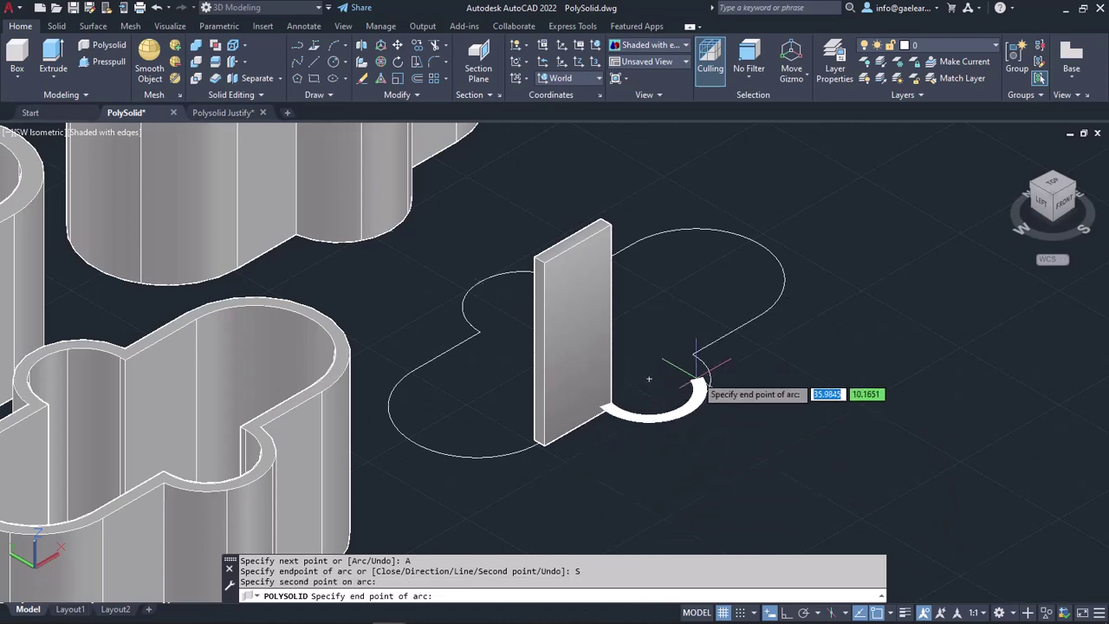
click(694, 354)
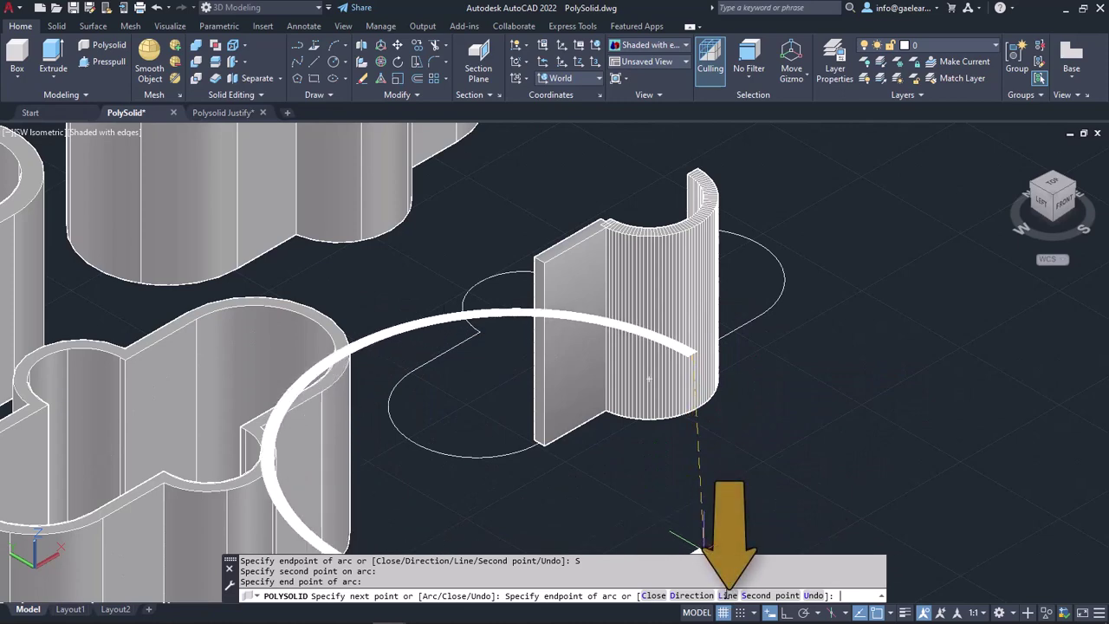
click(727, 595)
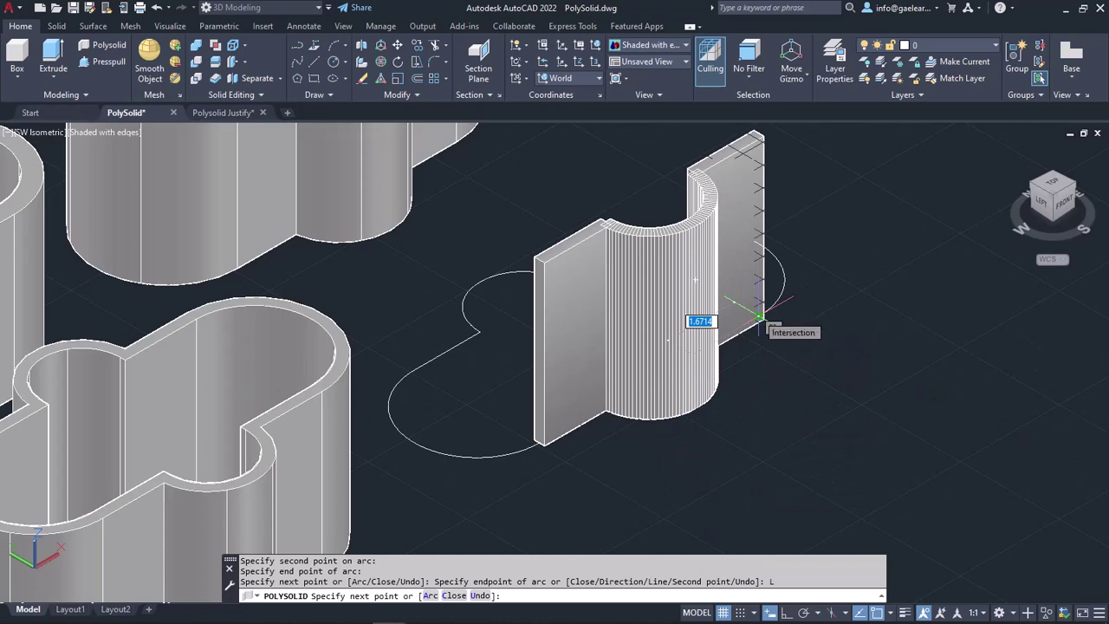
click(758, 316)
shift+middle_drag(758, 316, 758, 316)
Step: Add a second curved wall segment through a second point along the outline
click(433, 596)
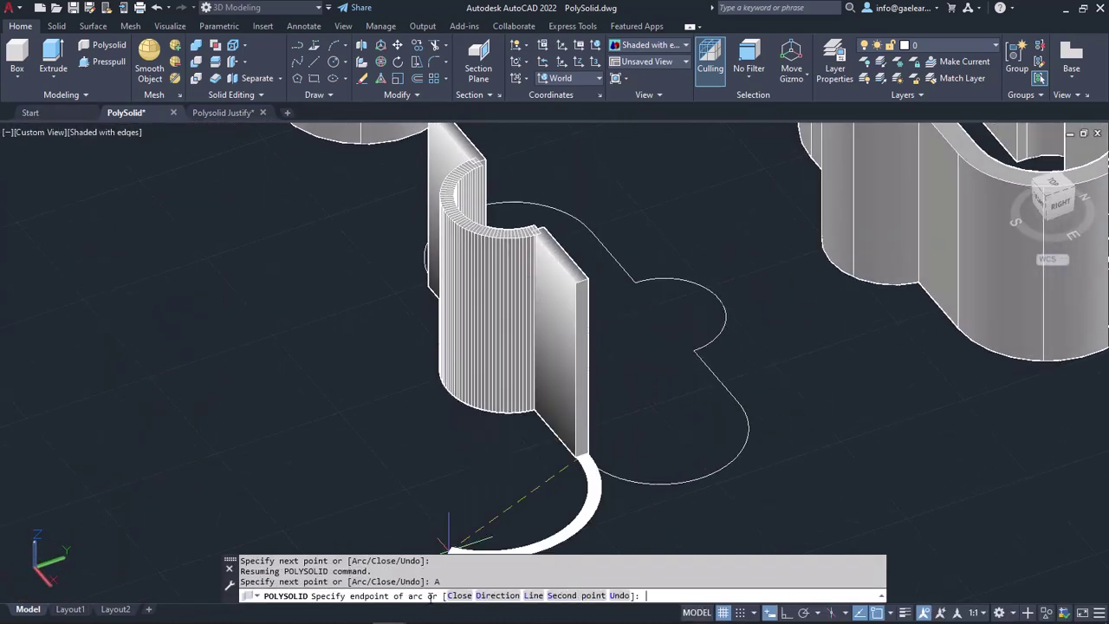
click(557, 598)
click(660, 485)
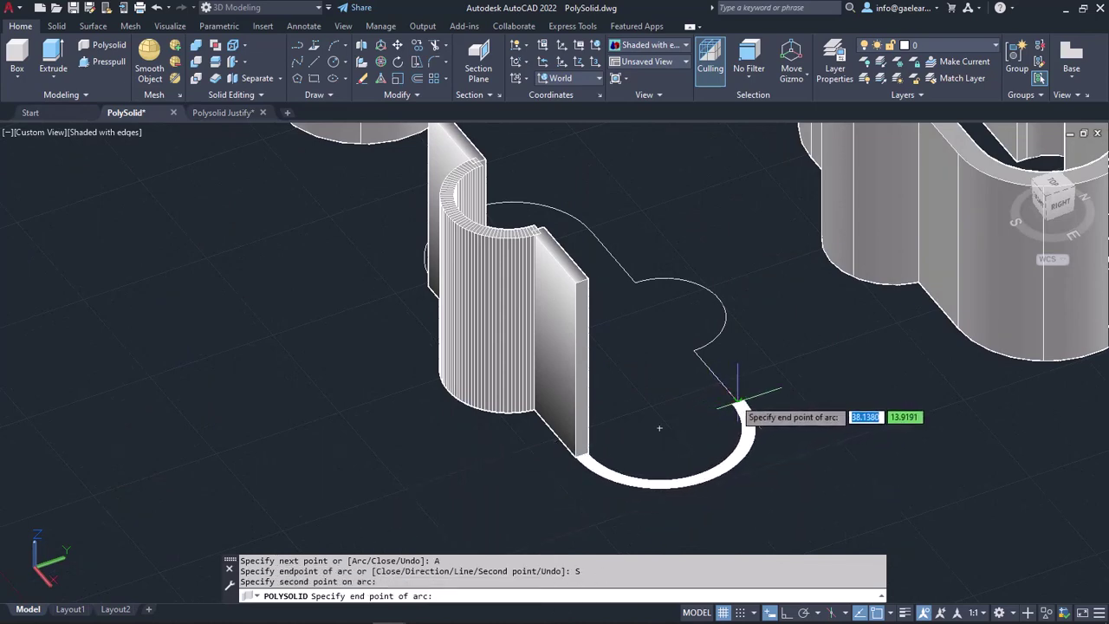
click(737, 403)
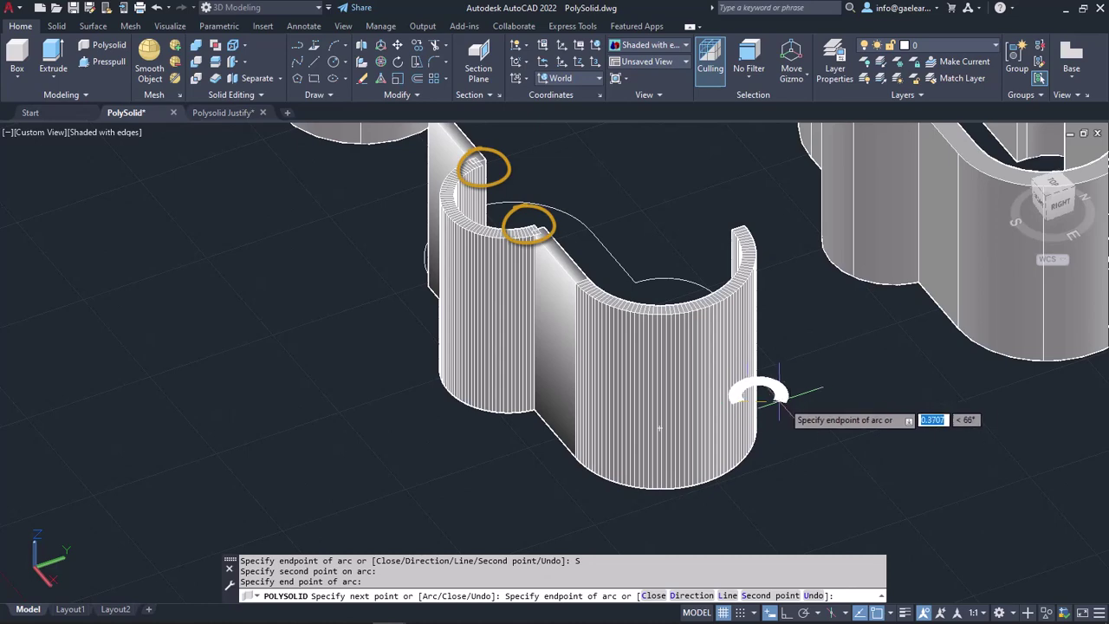
shift+middle_drag(799, 401, 624, 520)
Step: Add a third arc segment by second and end points on the outline
click(532, 595)
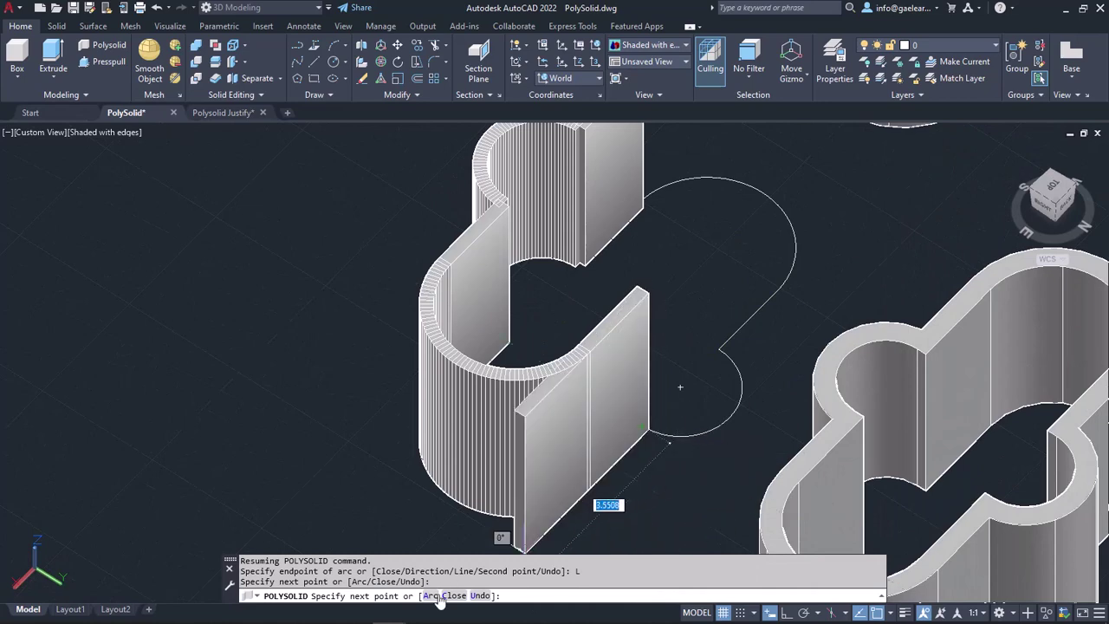
click(431, 596)
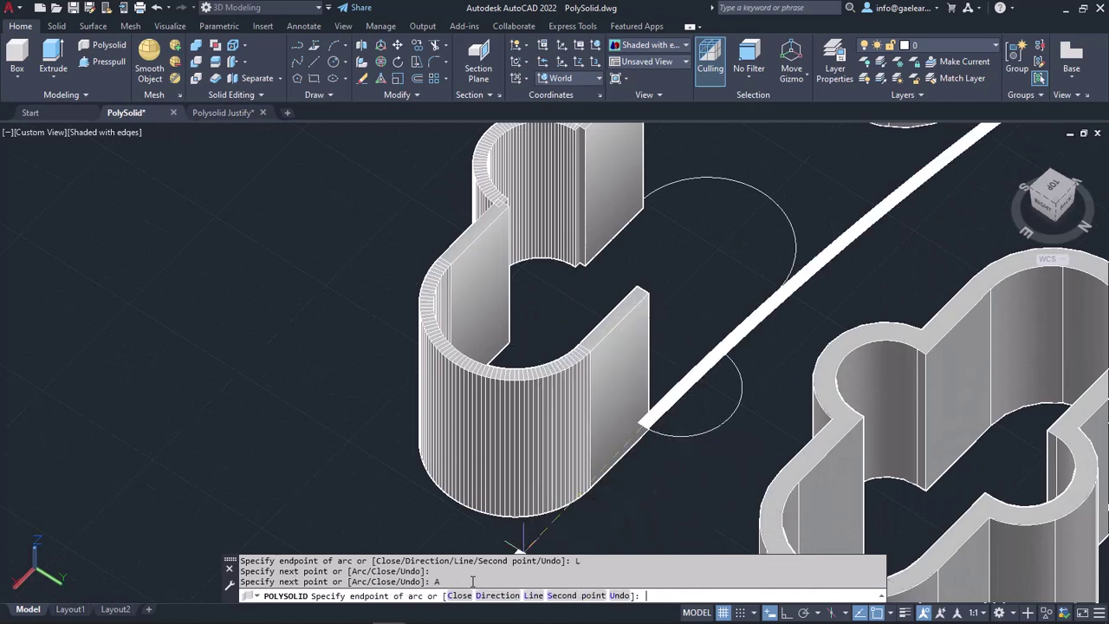
click(594, 595)
click(680, 388)
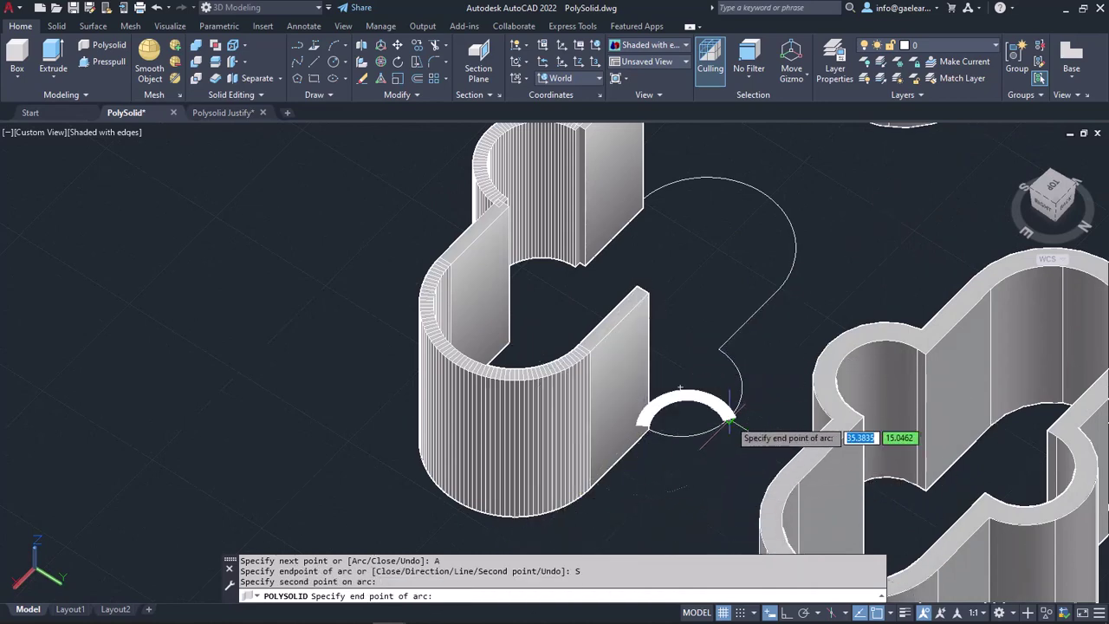
click(723, 353)
shift+middle_drag(784, 317, 607, 347)
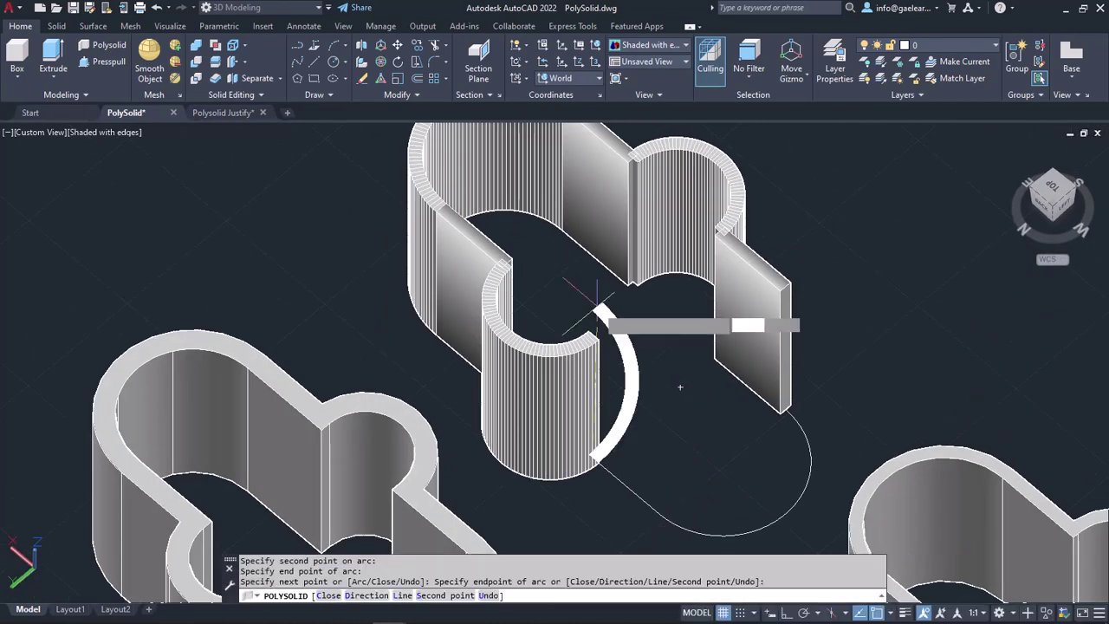
Step: Add a final straight segment, then close the wall with an arc
text(l)
key(Return)
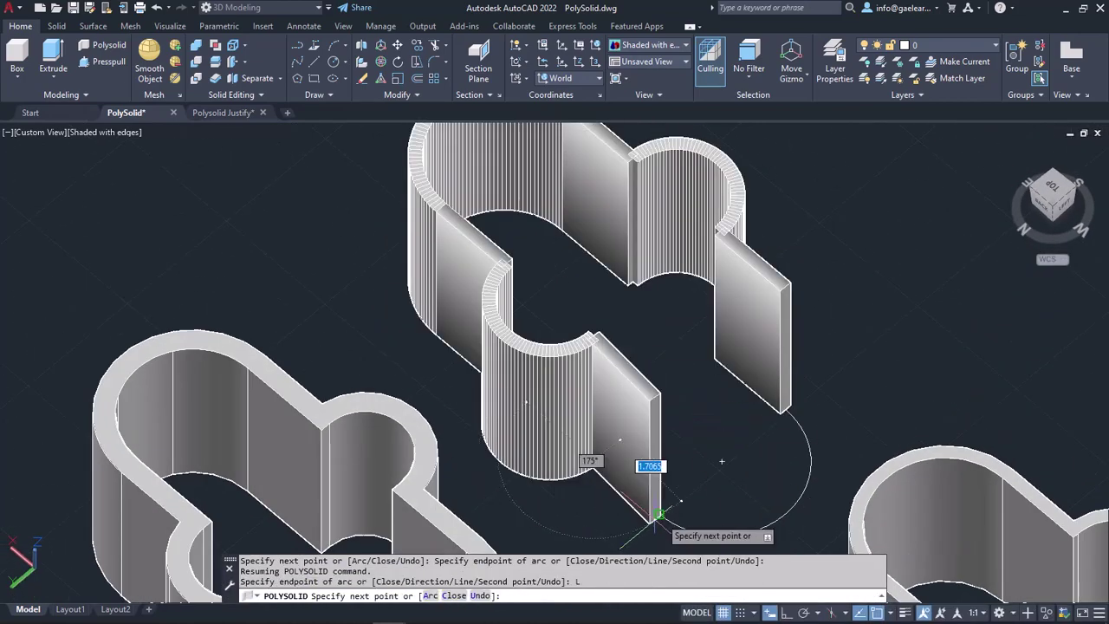
click(659, 516)
middle_drag(659, 517, 624, 466)
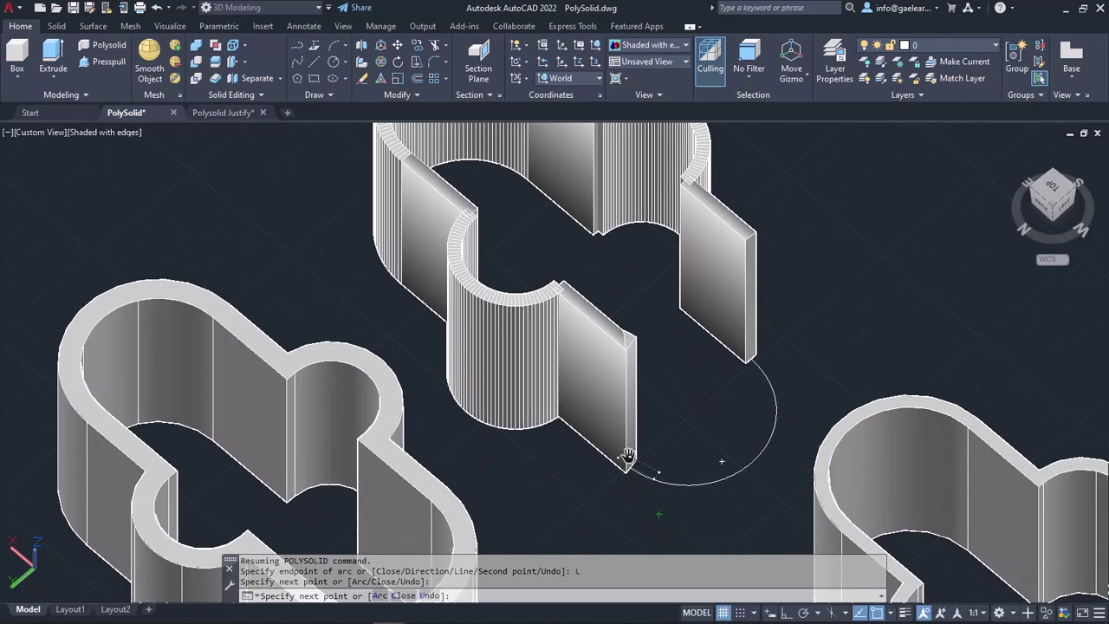
click(431, 596)
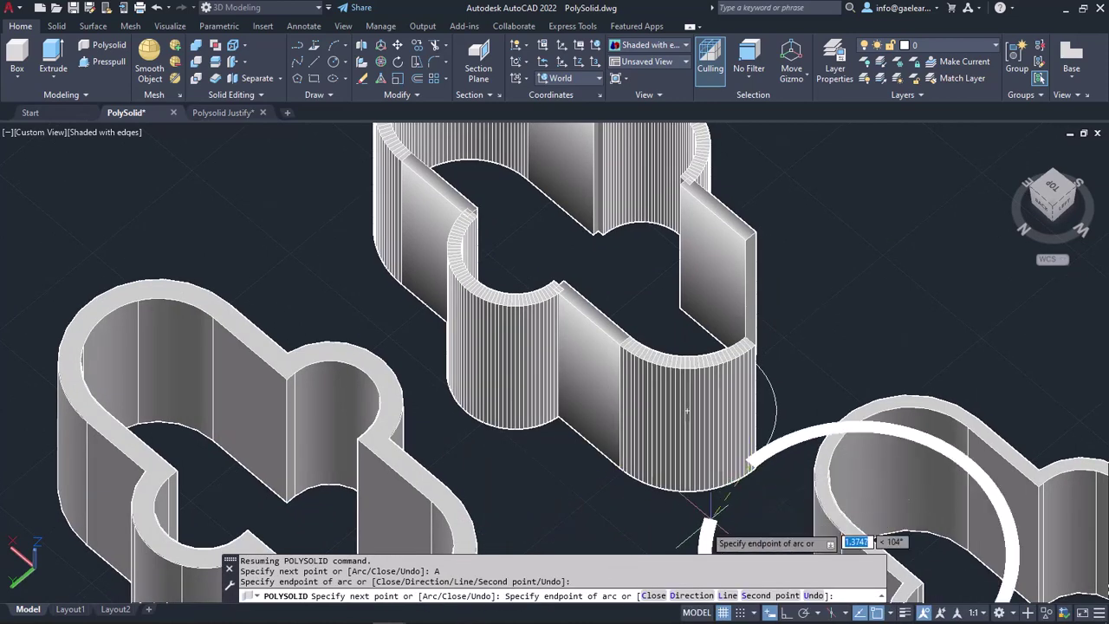
text(c)
key(Return)
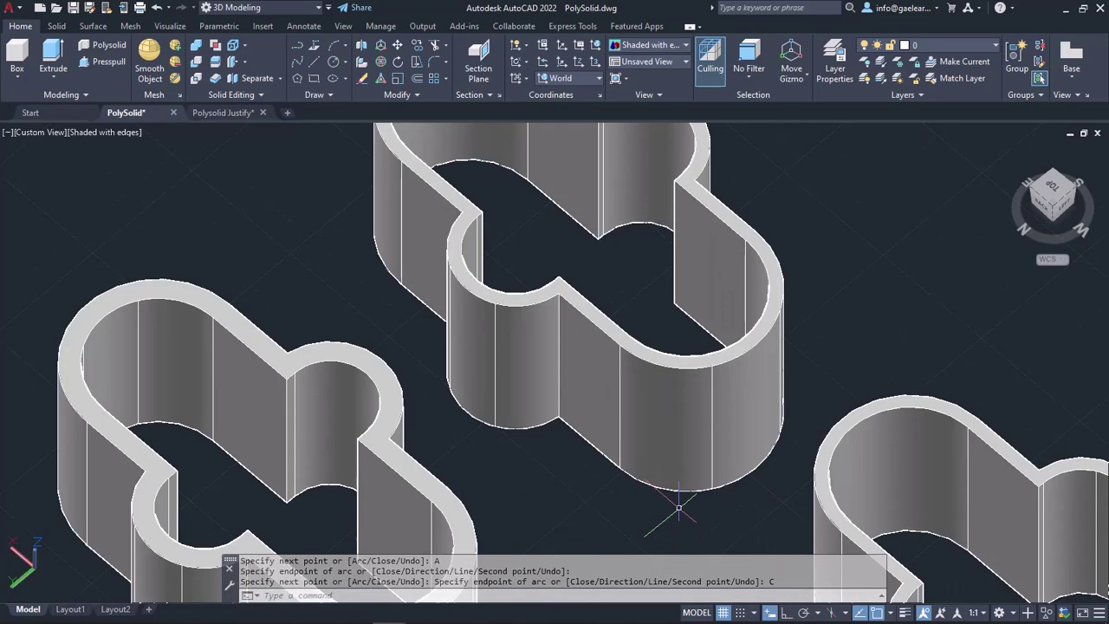
scroll(678, 509, down, 2)
shift+middle_drag(778, 457, 562, 414)
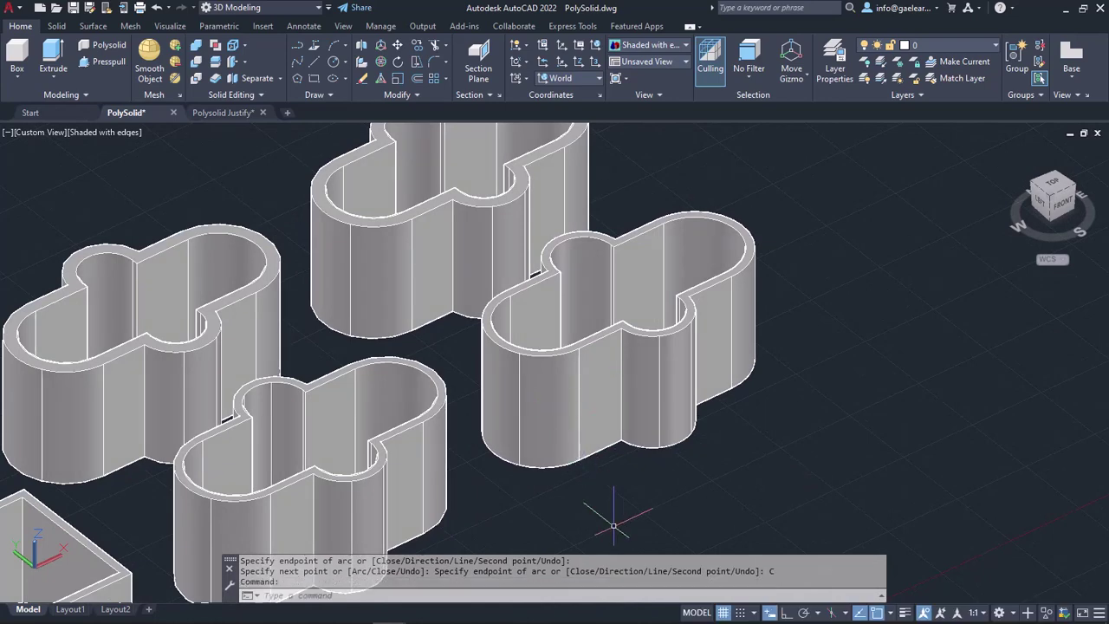
click(241, 119)
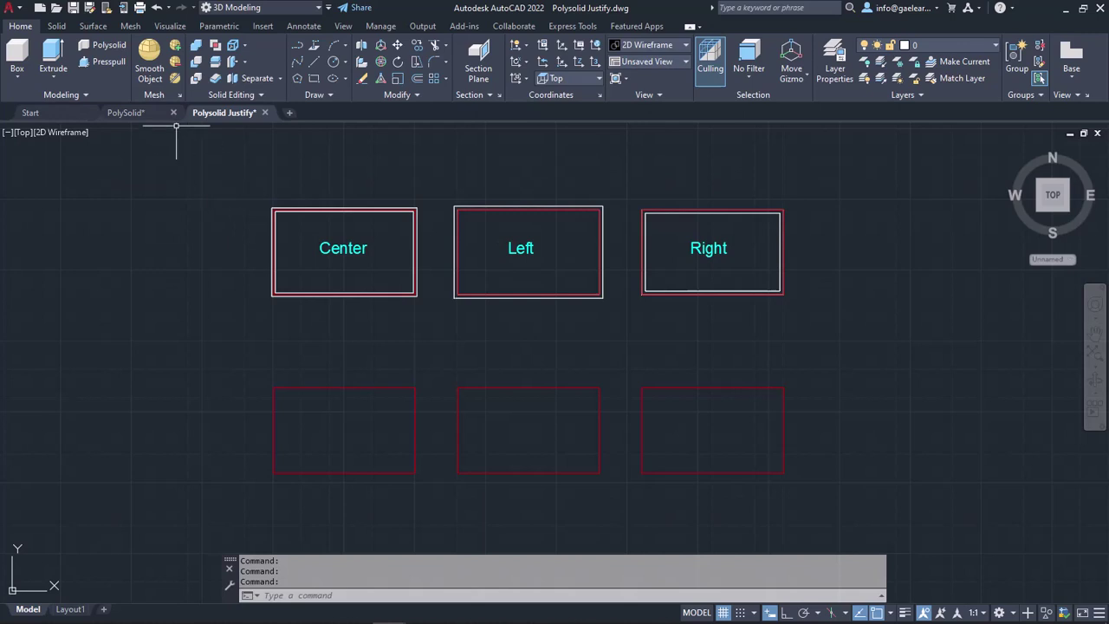
Step: Draw a closed center-justified polysolid wall around the lower-left rectangle
click(124, 49)
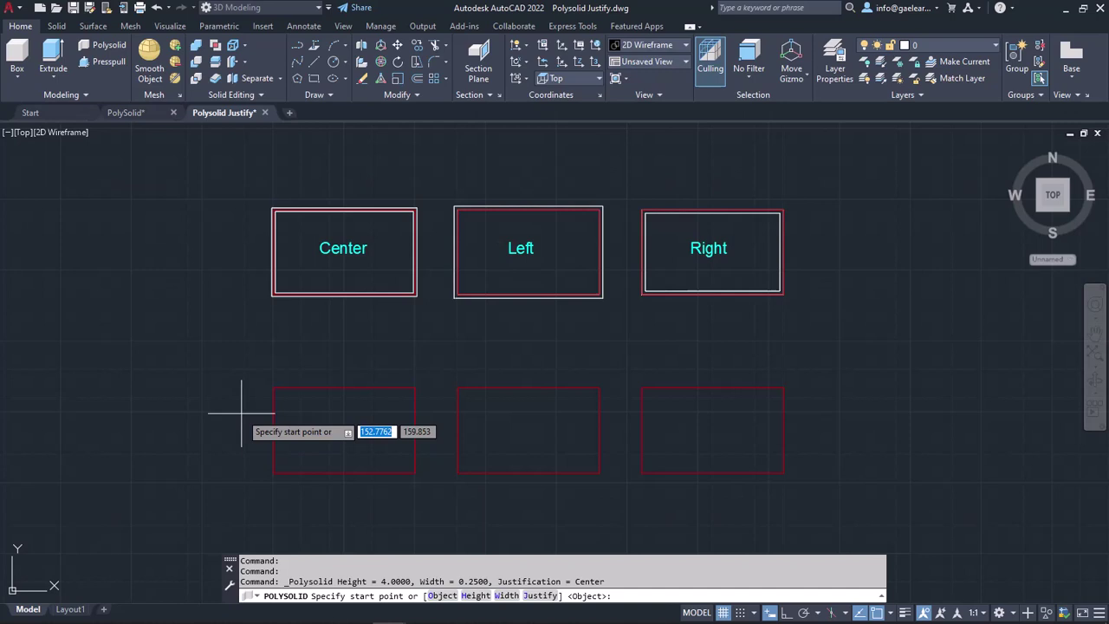
click(551, 596)
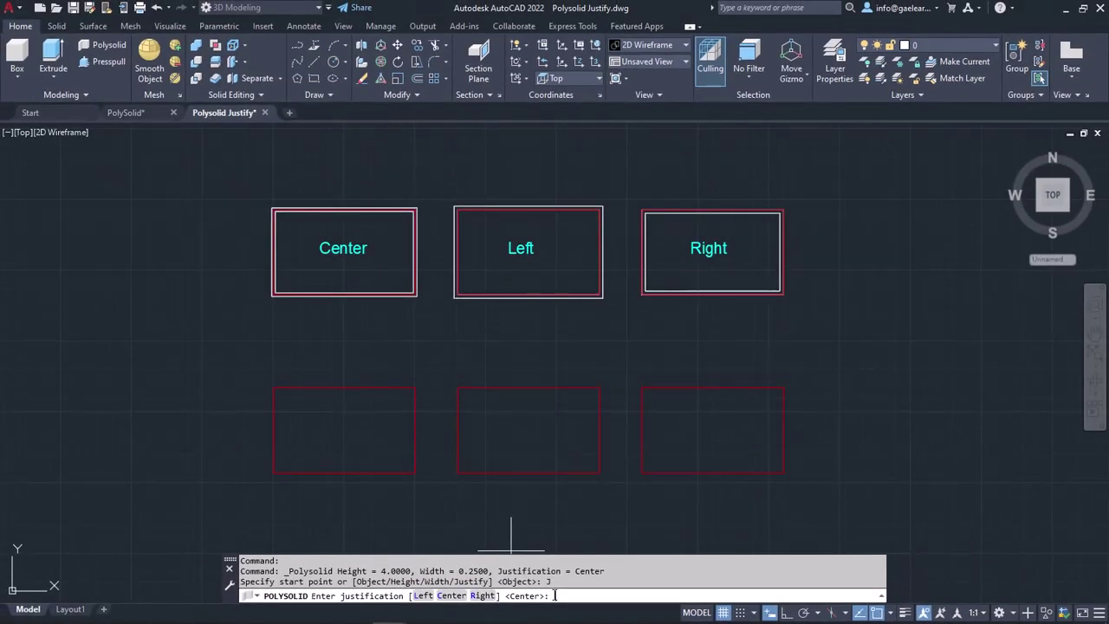
click(453, 596)
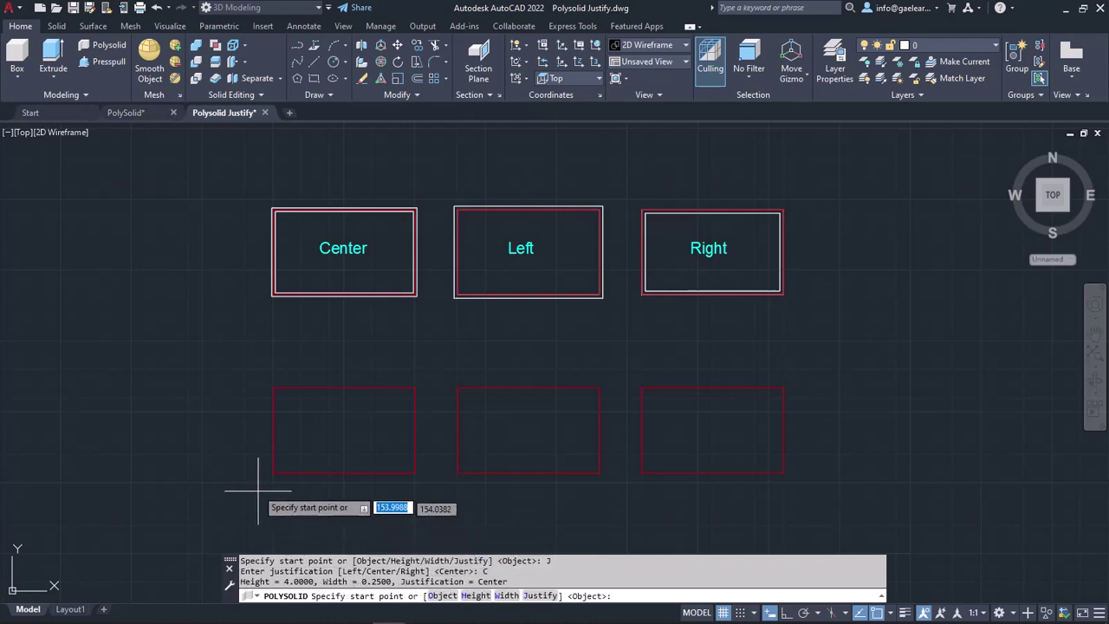
click(274, 389)
click(274, 473)
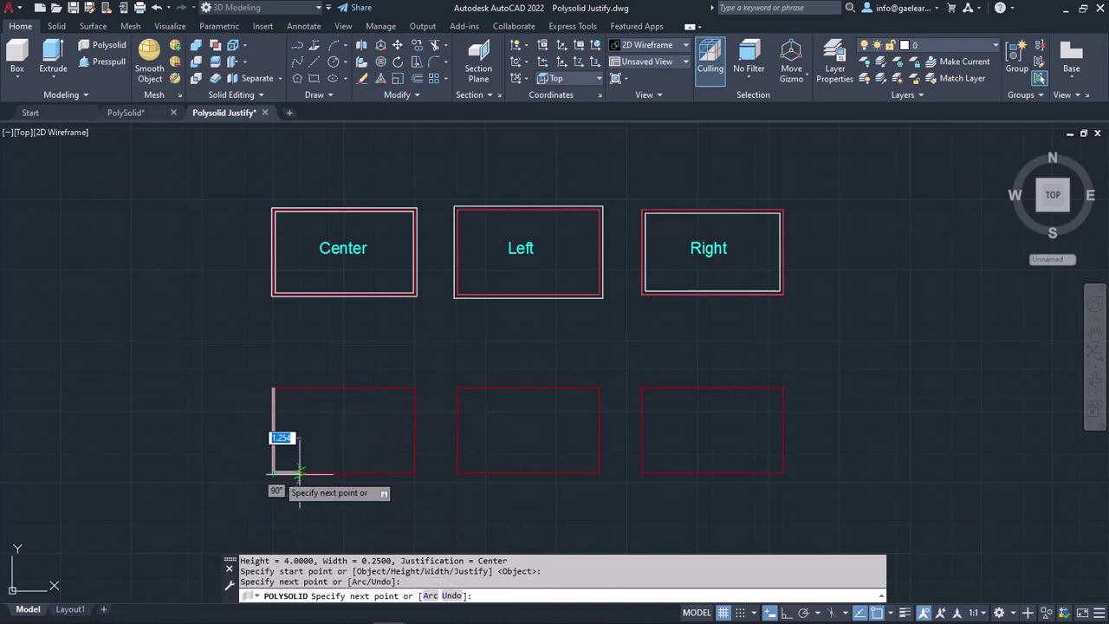
click(415, 472)
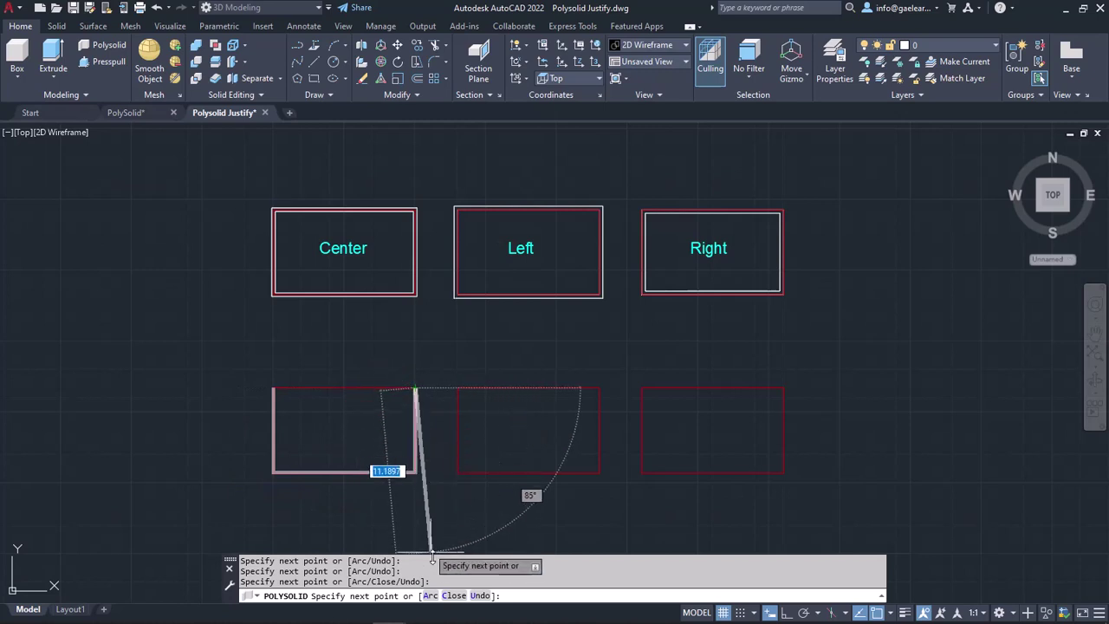
click(452, 596)
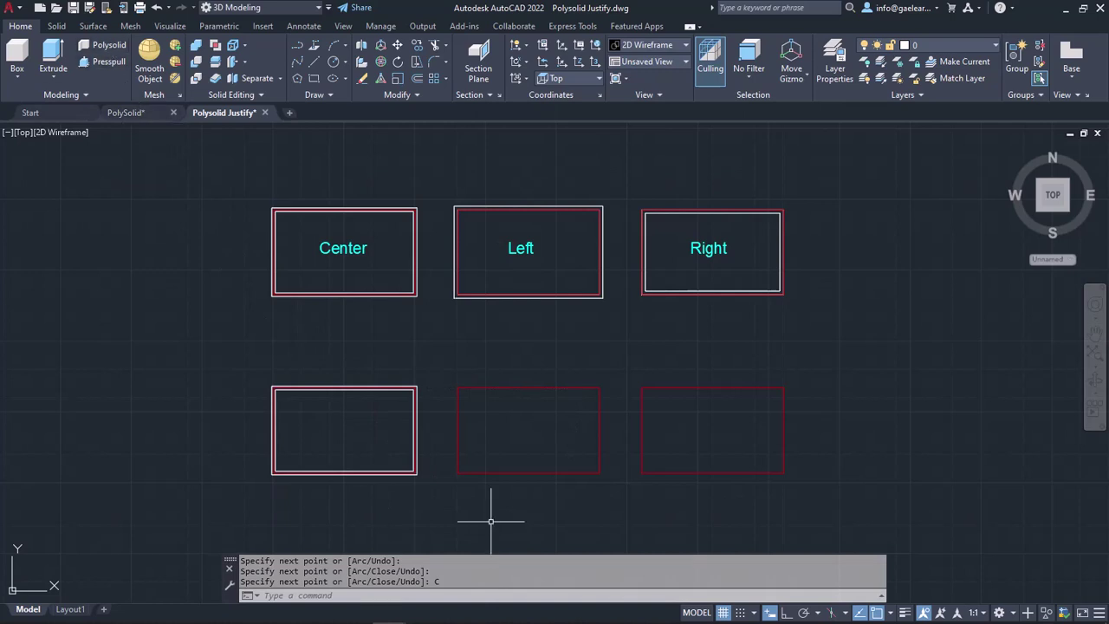
click(109, 46)
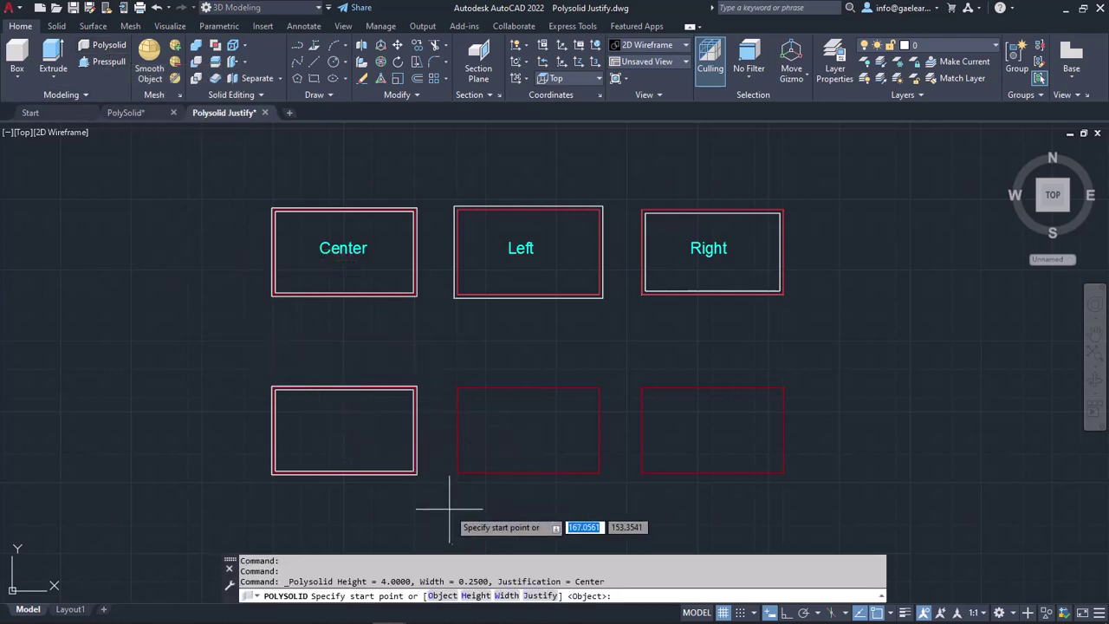
Step: Wall the lower-middle rectangle's four corners with a closed left-justified polysolid
click(538, 597)
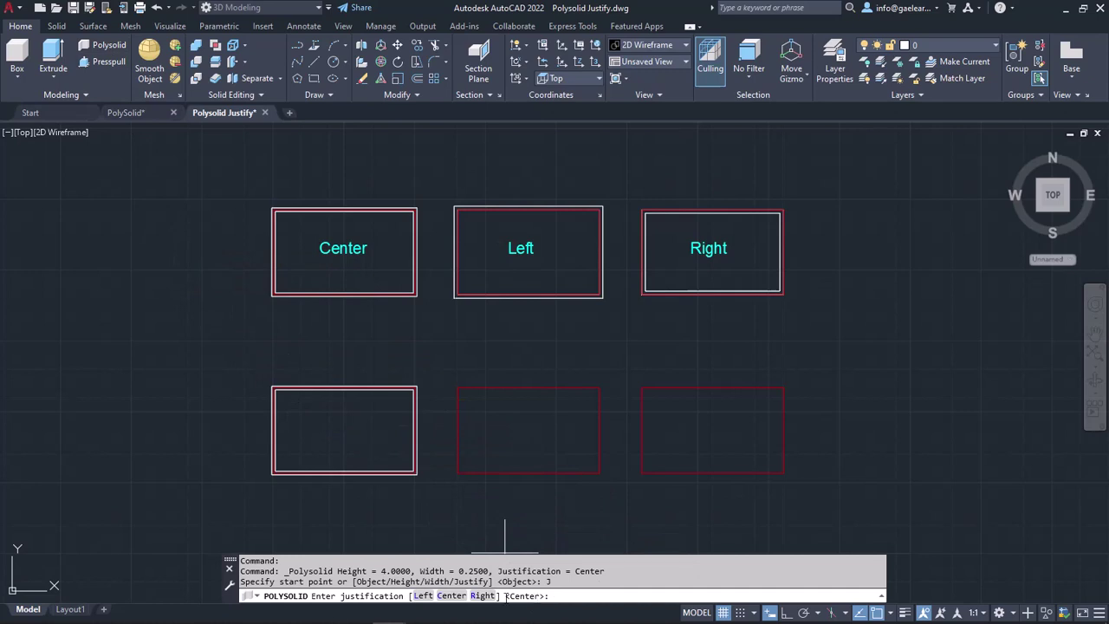
click(428, 596)
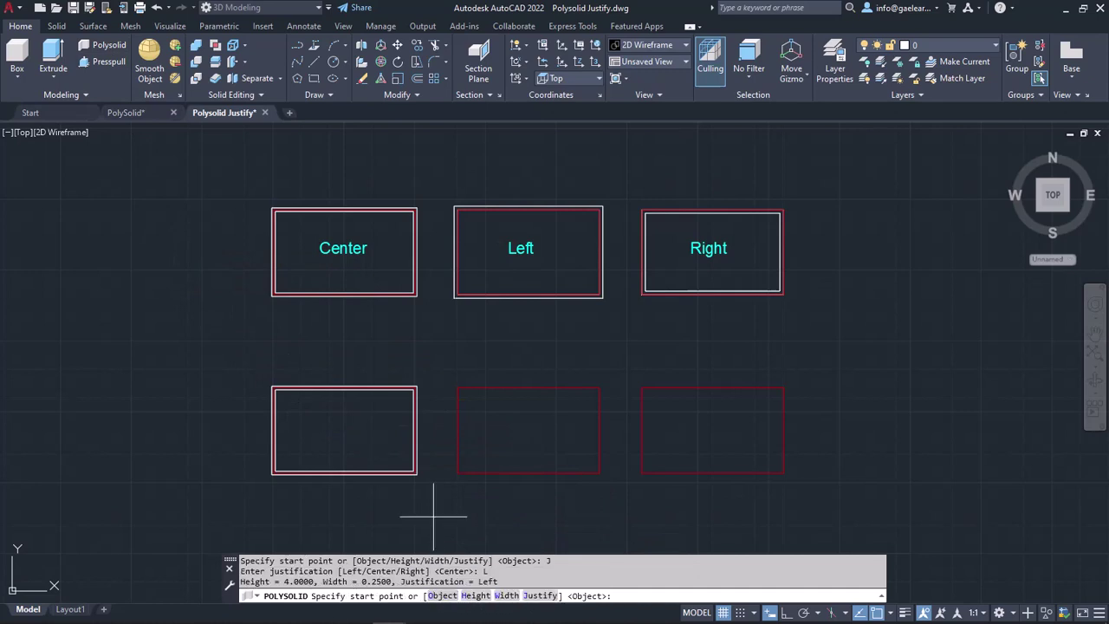
click(456, 388)
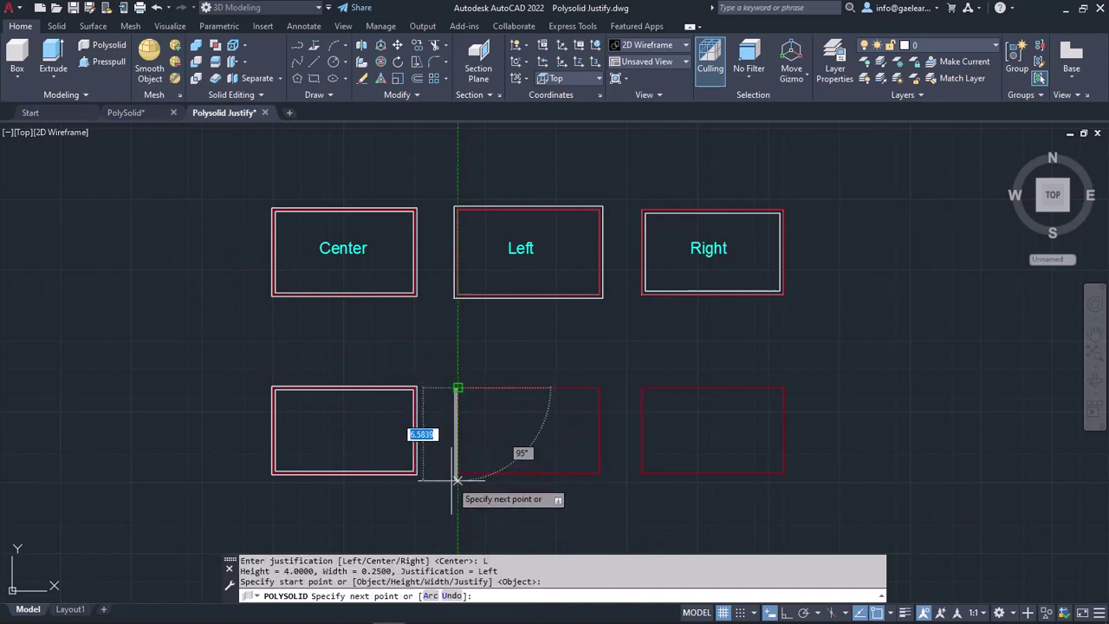
click(457, 473)
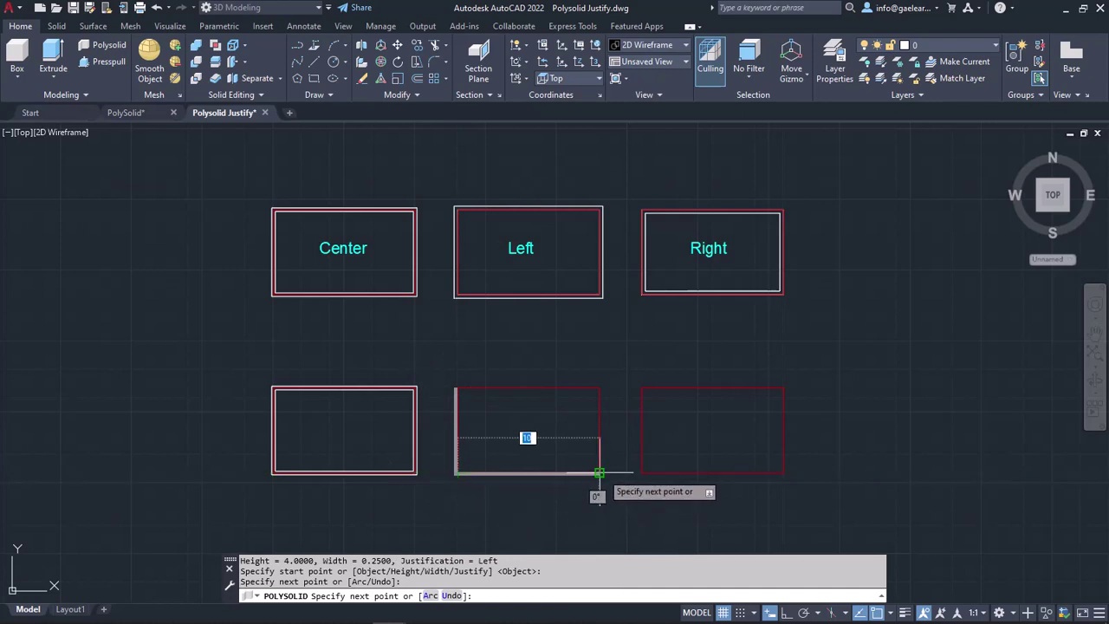
click(599, 474)
click(600, 388)
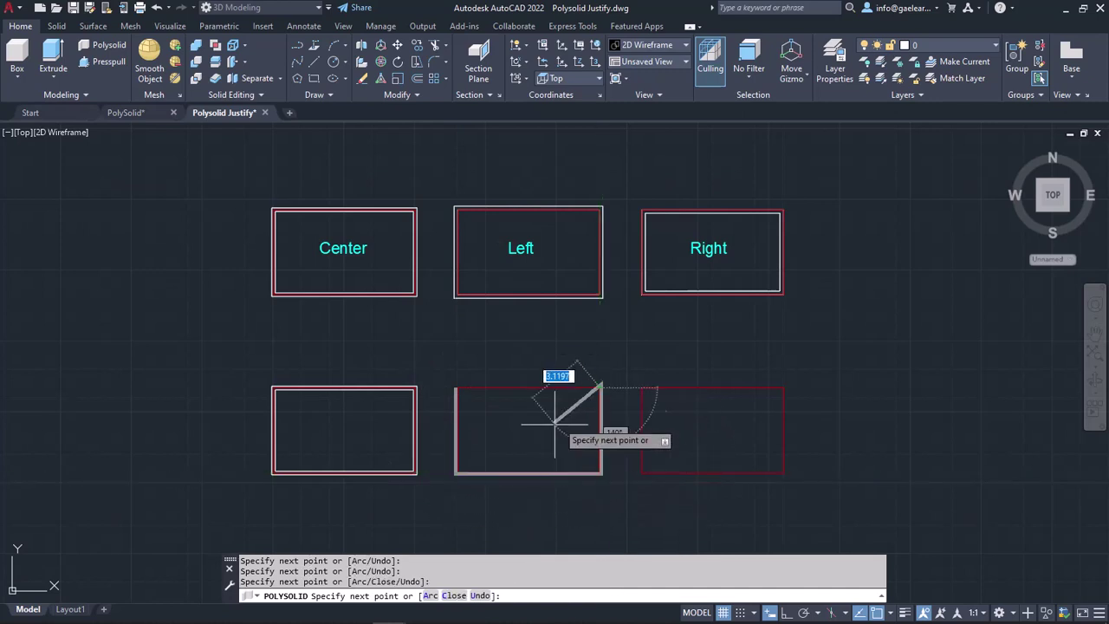
click(454, 596)
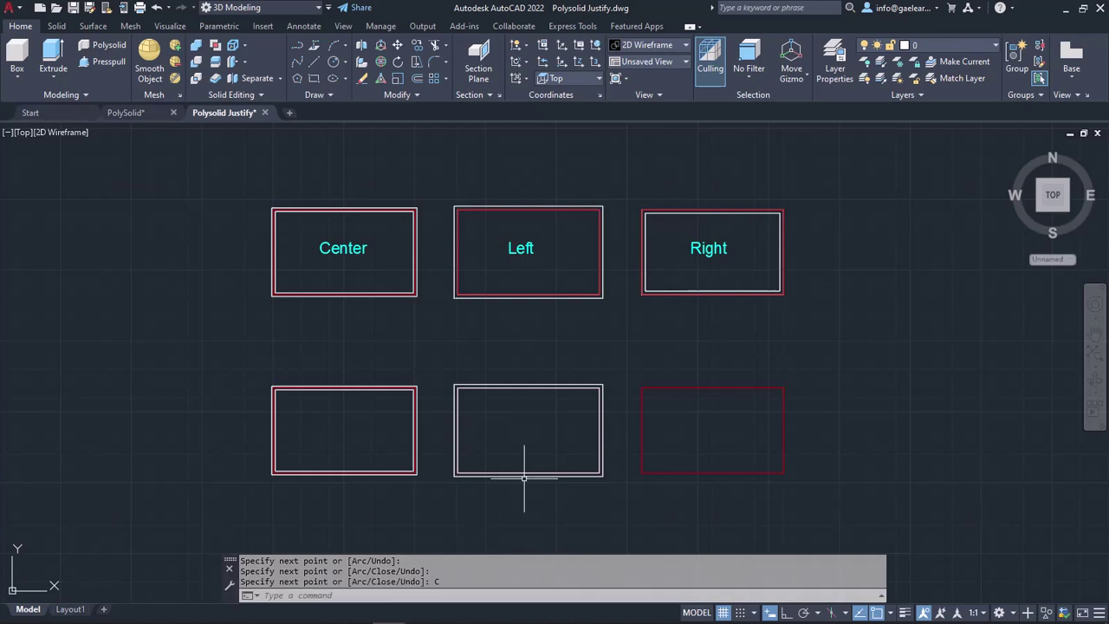
scroll(535, 445, up, 2)
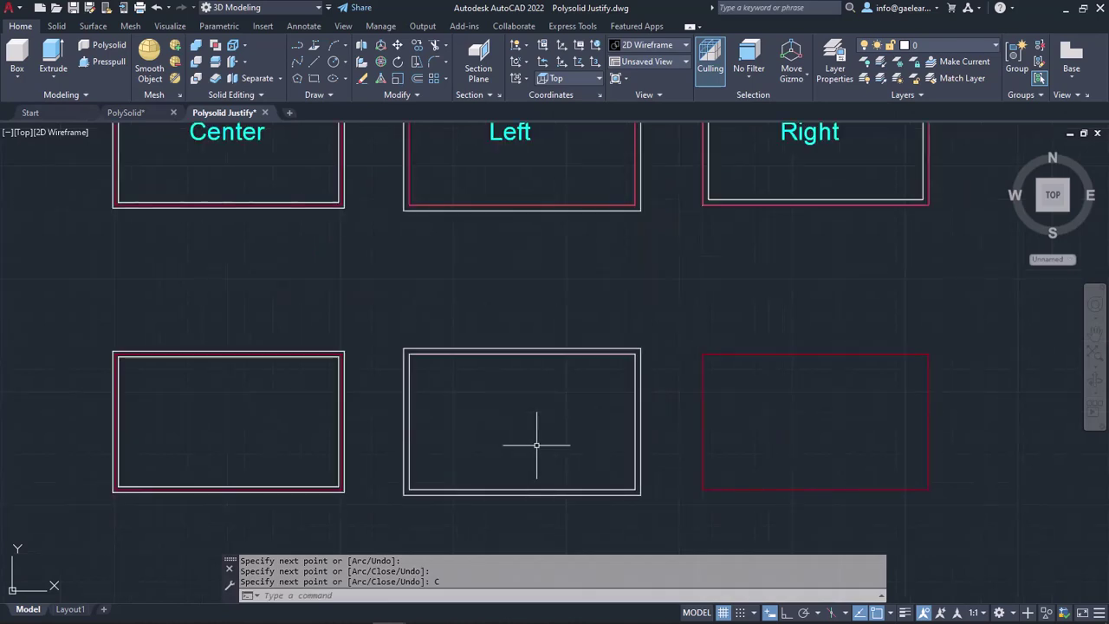
mouse_move(638, 374)
middle_down()
mouse_move(627, 413)
mouse_move(568, 425)
middle_up()
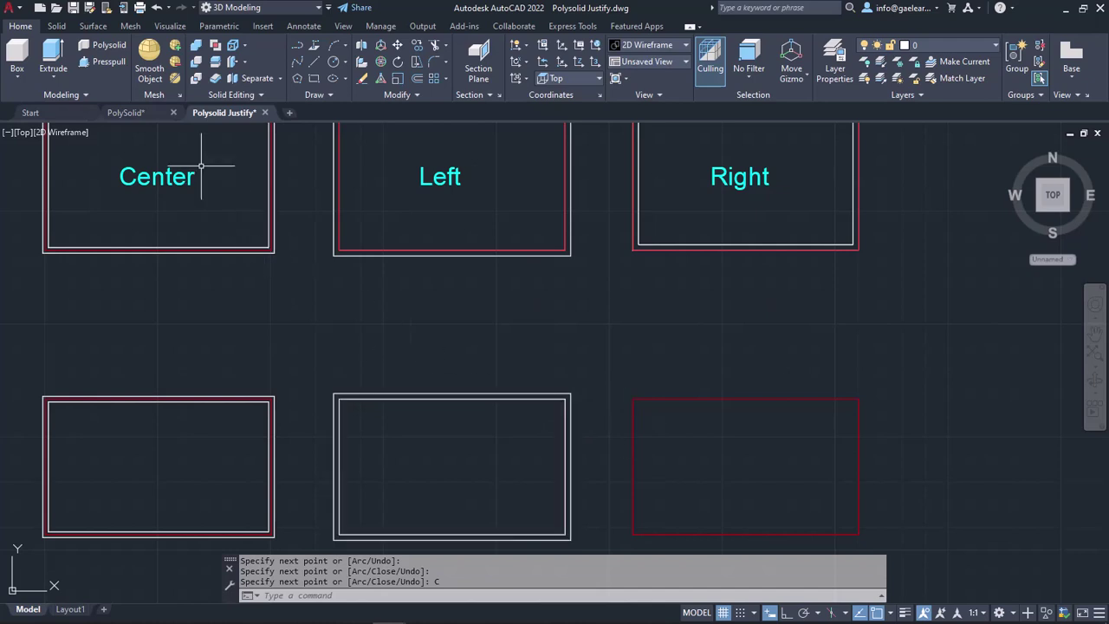
Step: Enclose the lower-right rectangle's four corners with a closed right-justified polysolid wall
click(110, 46)
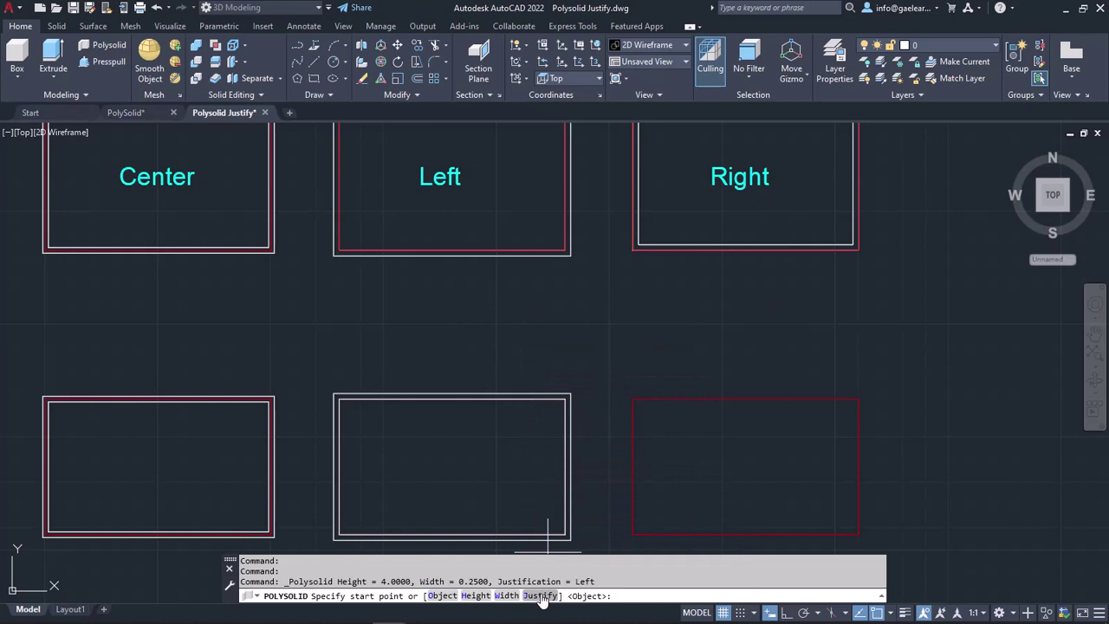
text(j)
key(Return)
click(488, 597)
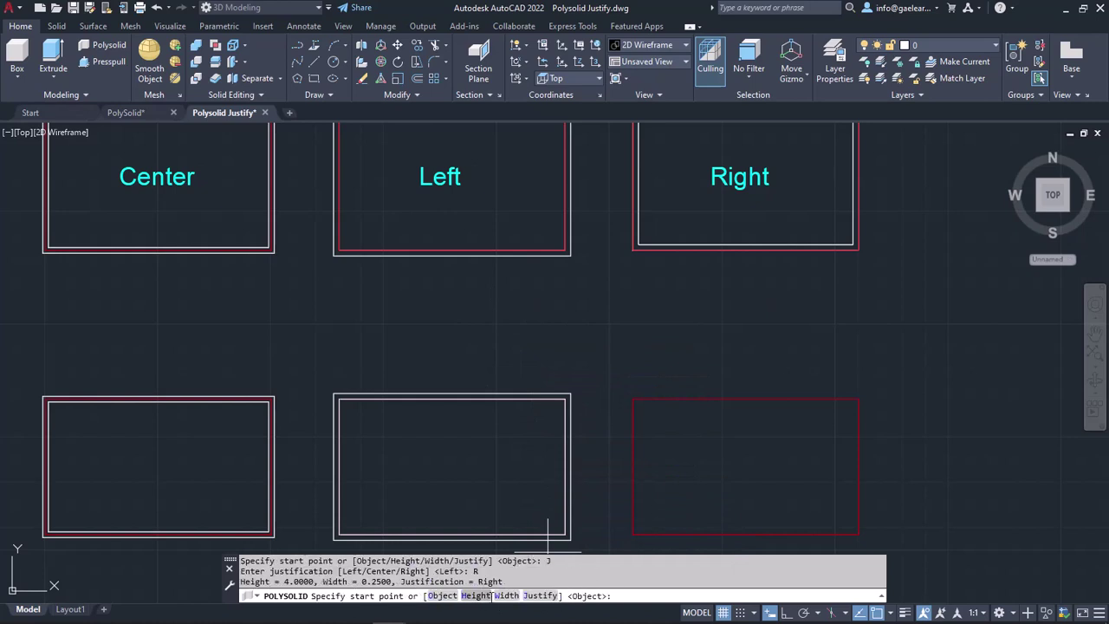
click(634, 399)
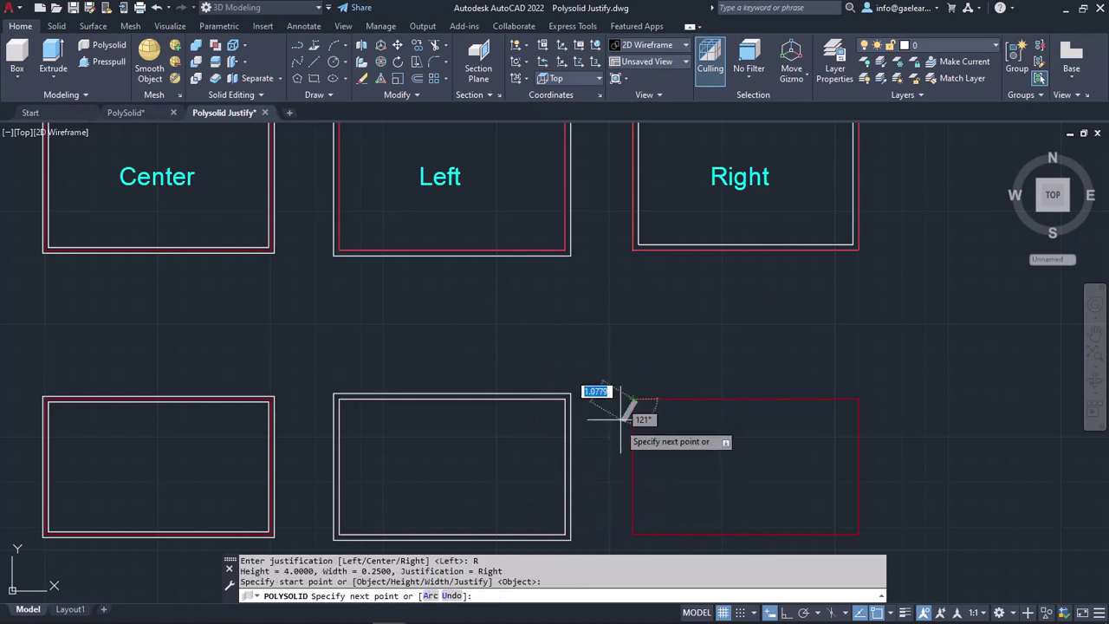
click(634, 533)
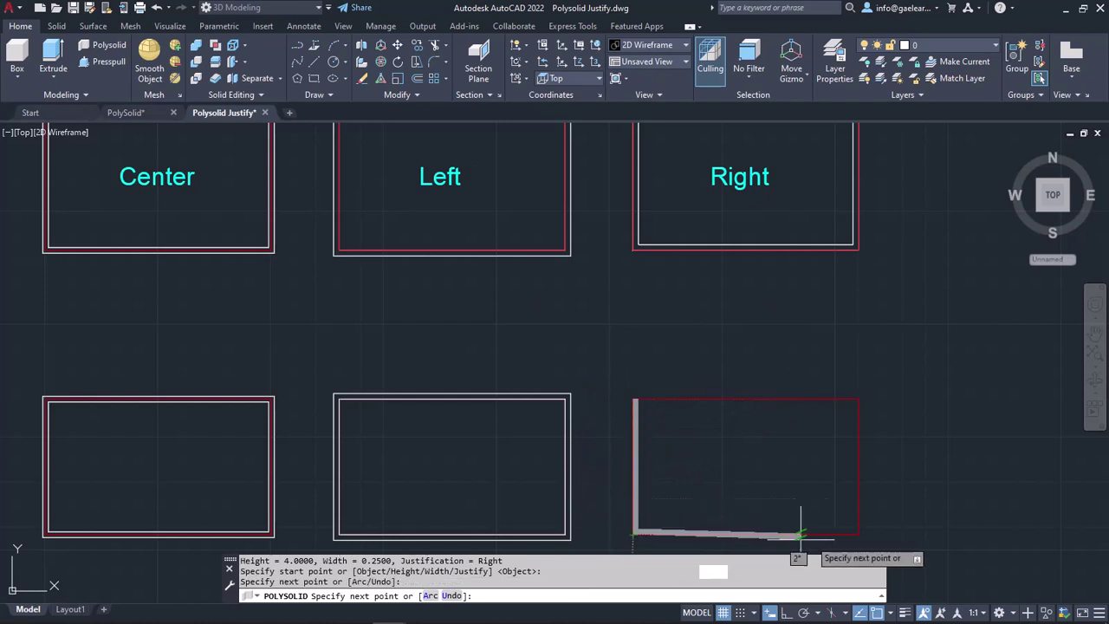
click(858, 532)
click(859, 400)
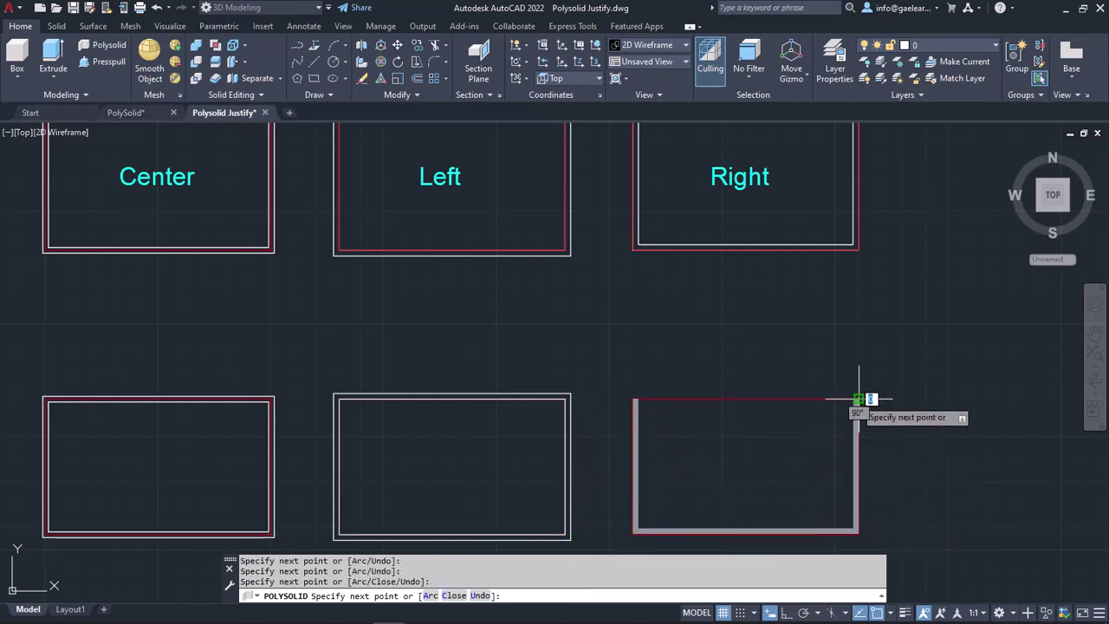
click(455, 596)
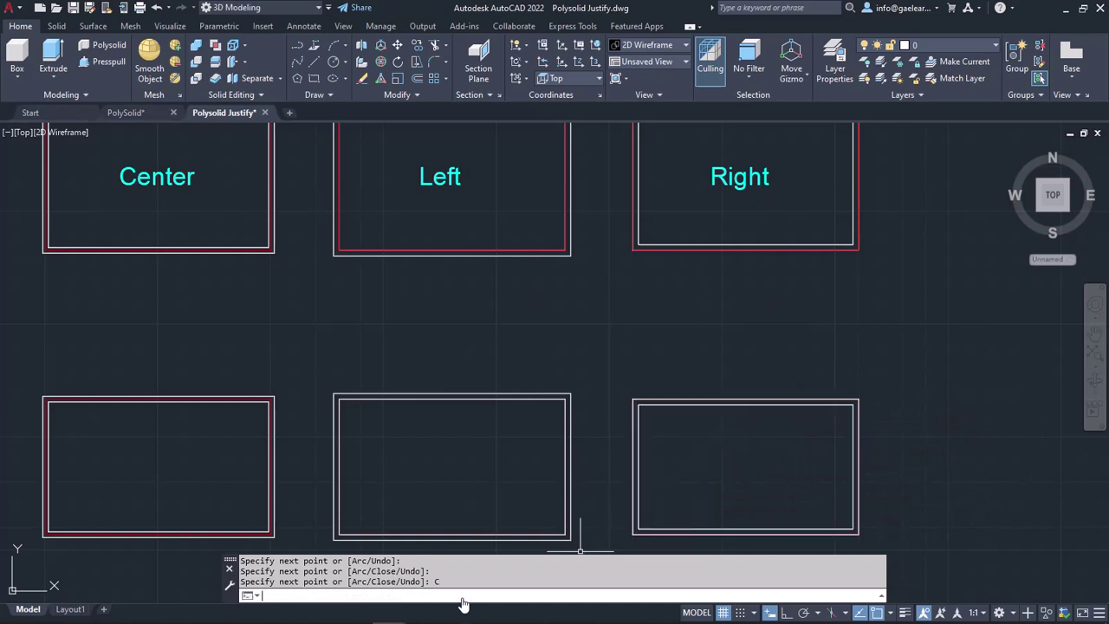